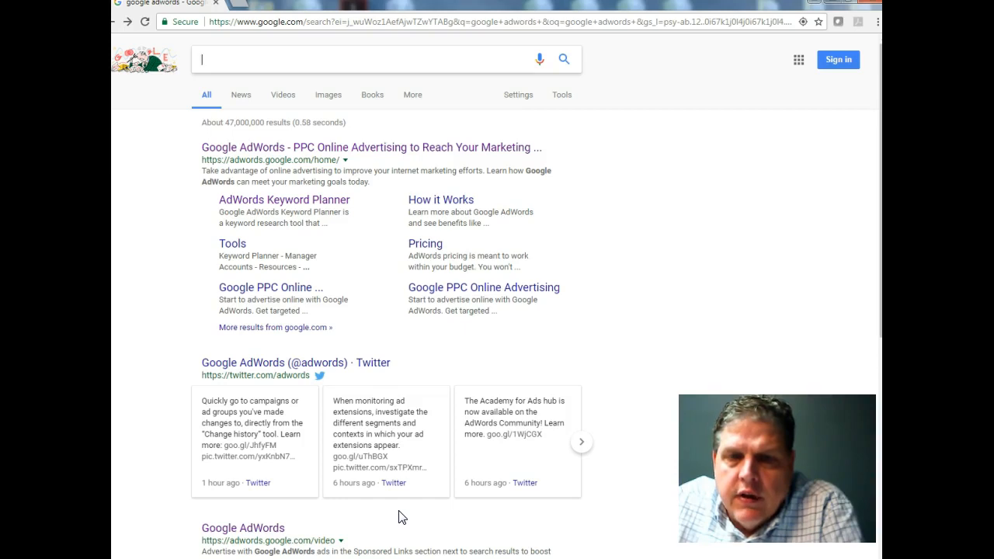
- Search Google for "google adwords"
click(406, 518)
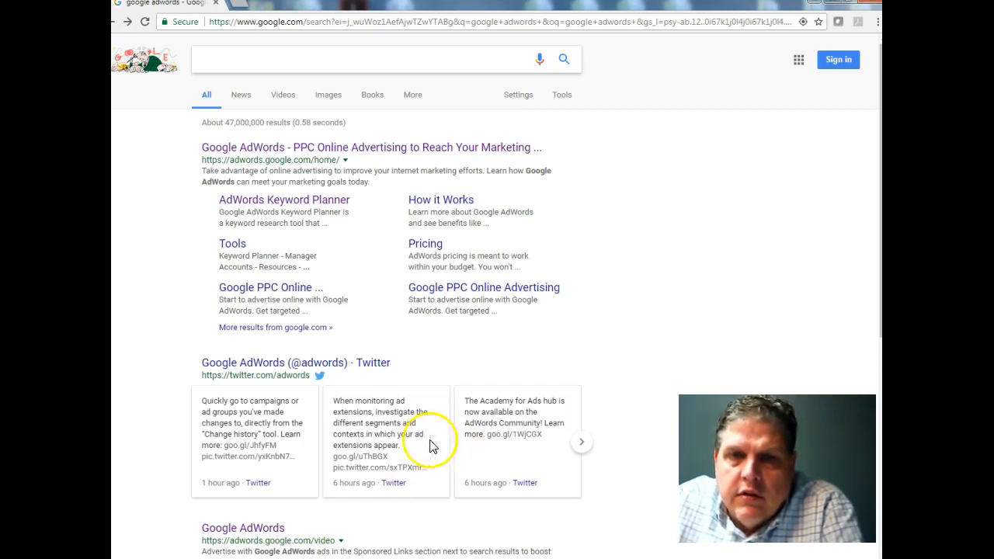
click(204, 62)
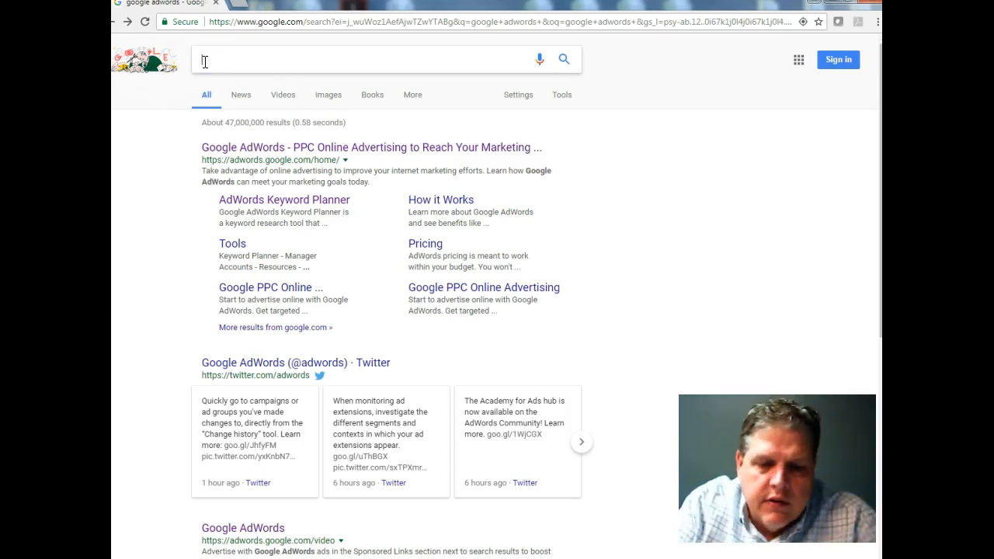
text(google )
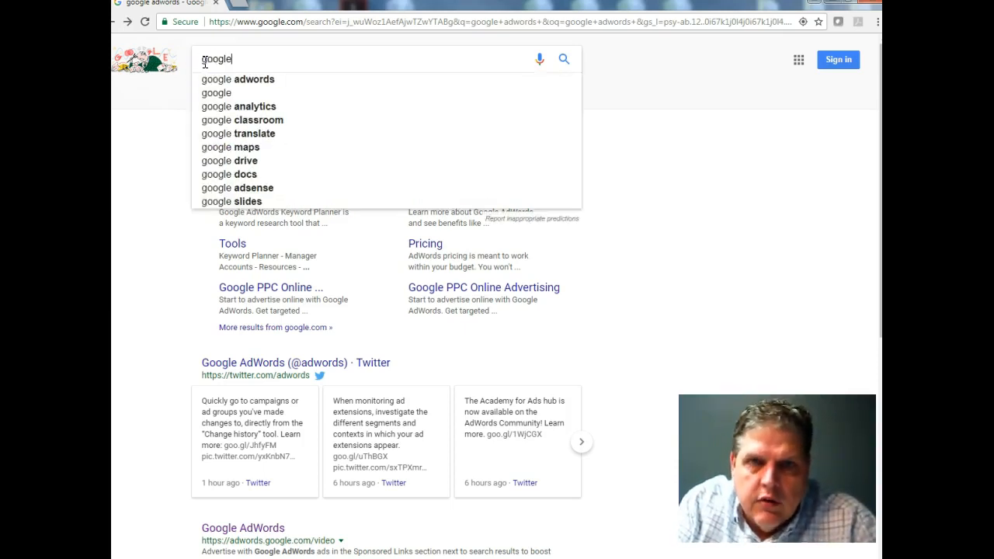
text(adwore)
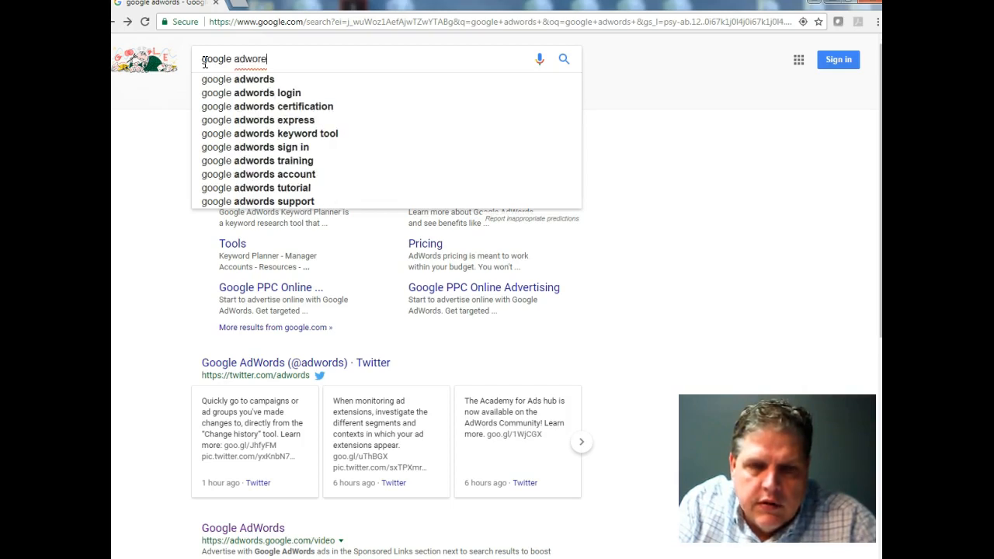
key(BackSpace)
key(BackSpace)
text(rds)
key(Return)
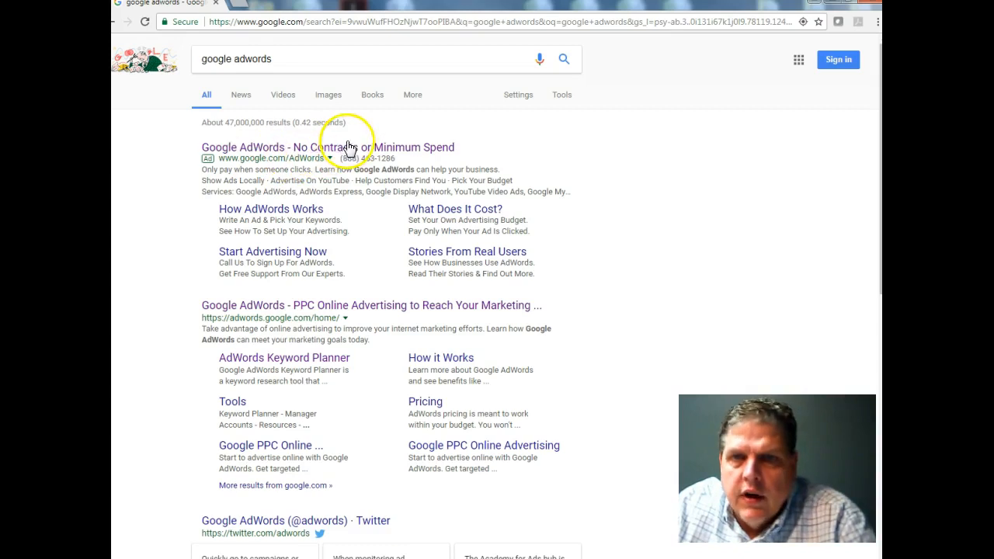
- Open the Google AdWords site from the top ad result and sign in with the existing Google account
click(308, 148)
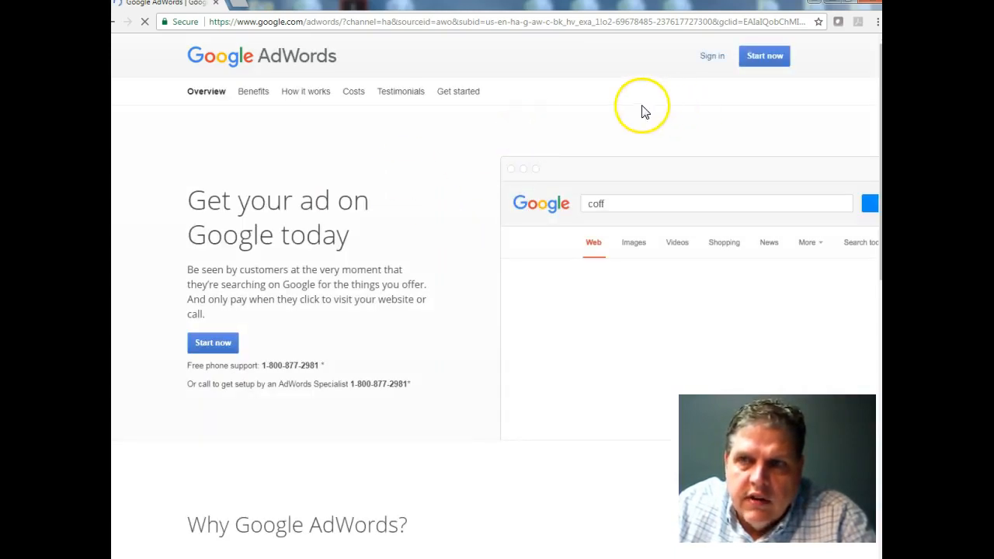
click(712, 58)
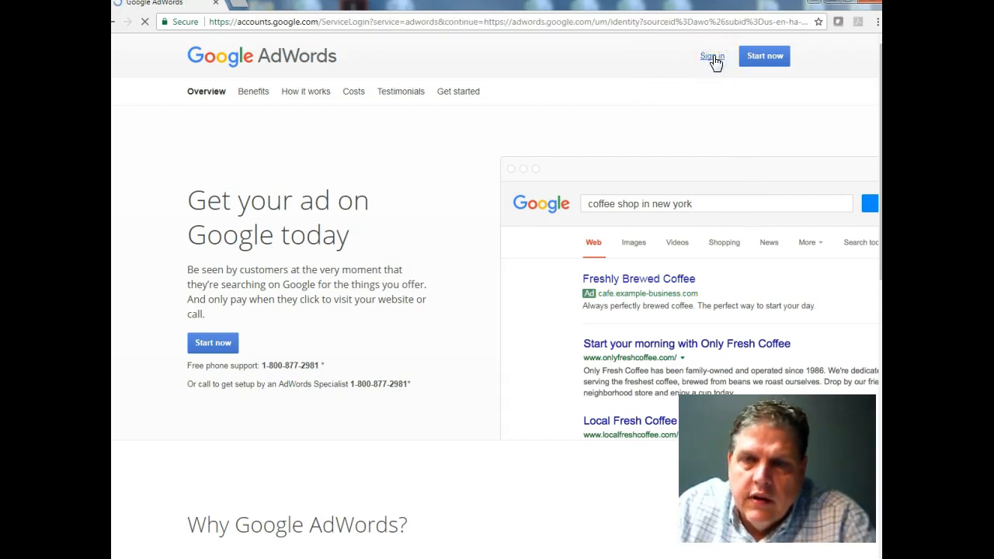
click(662, 77)
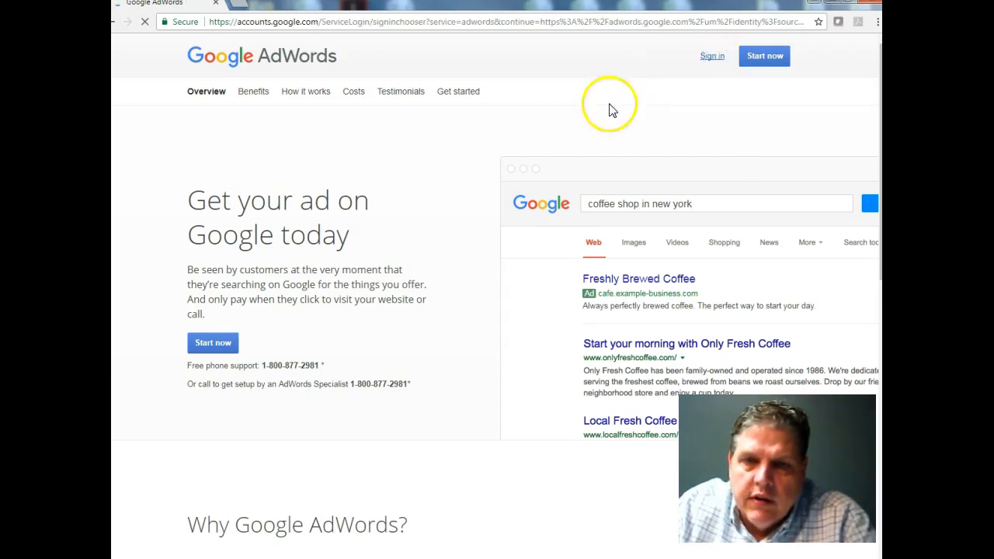
click(444, 216)
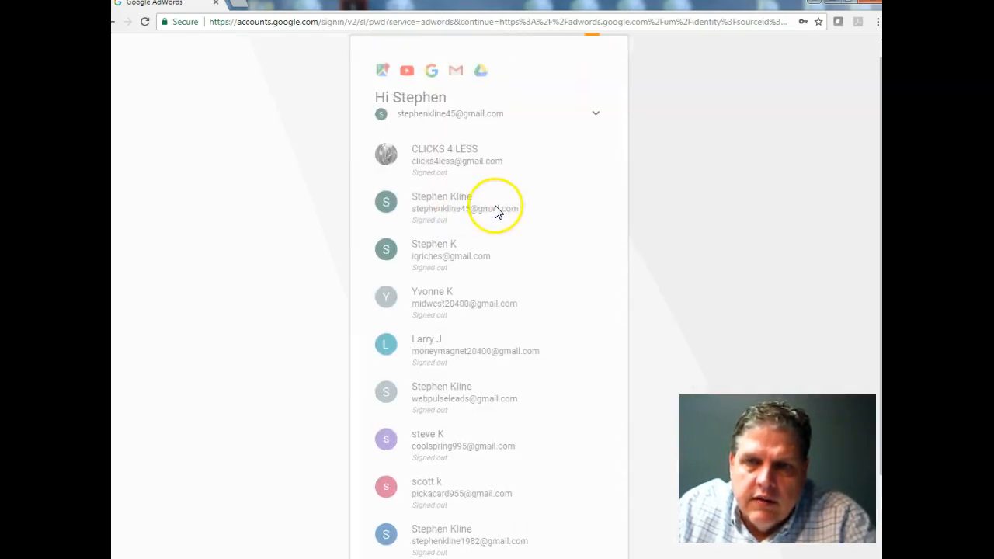
click(586, 347)
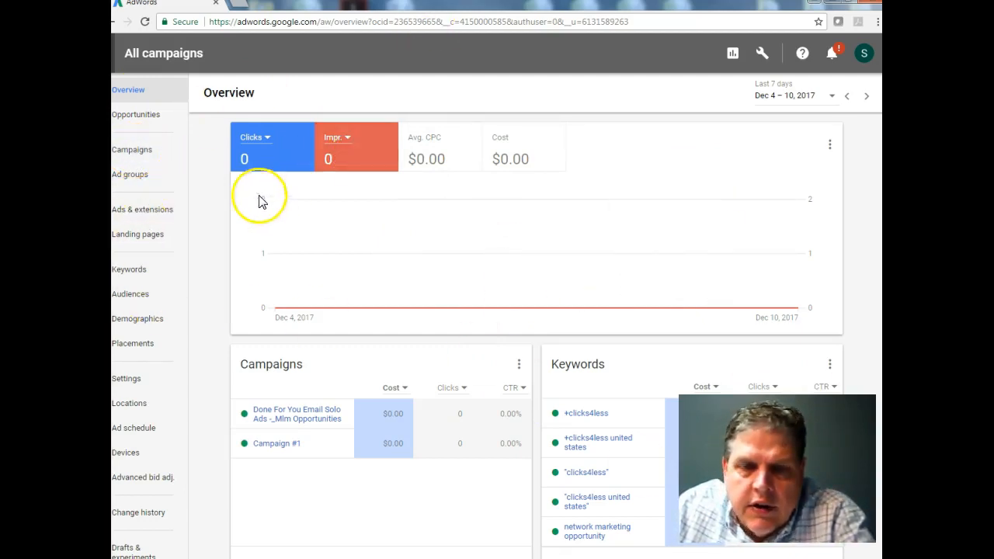
- Start a new campaign from the campaigns list and choose Search Network as its type
click(128, 157)
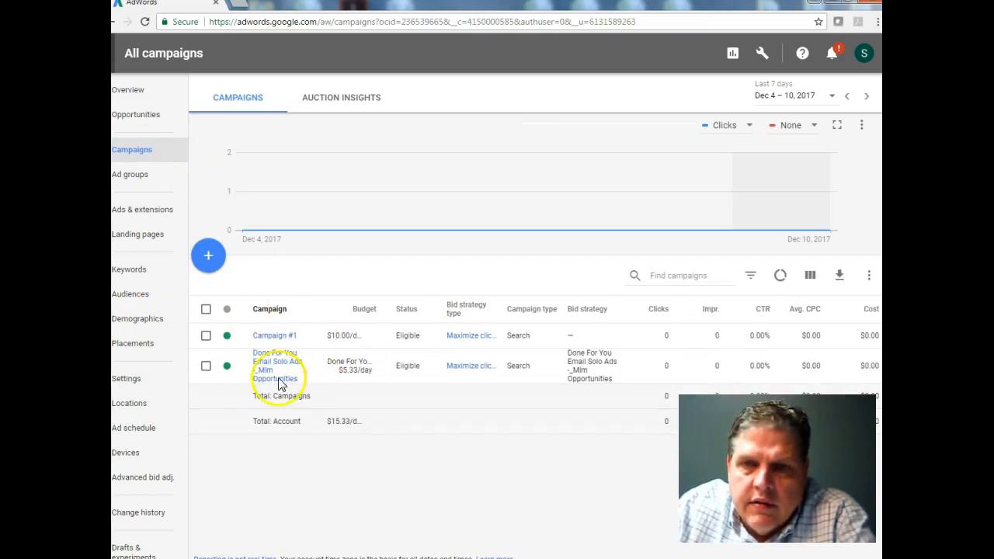
click(211, 258)
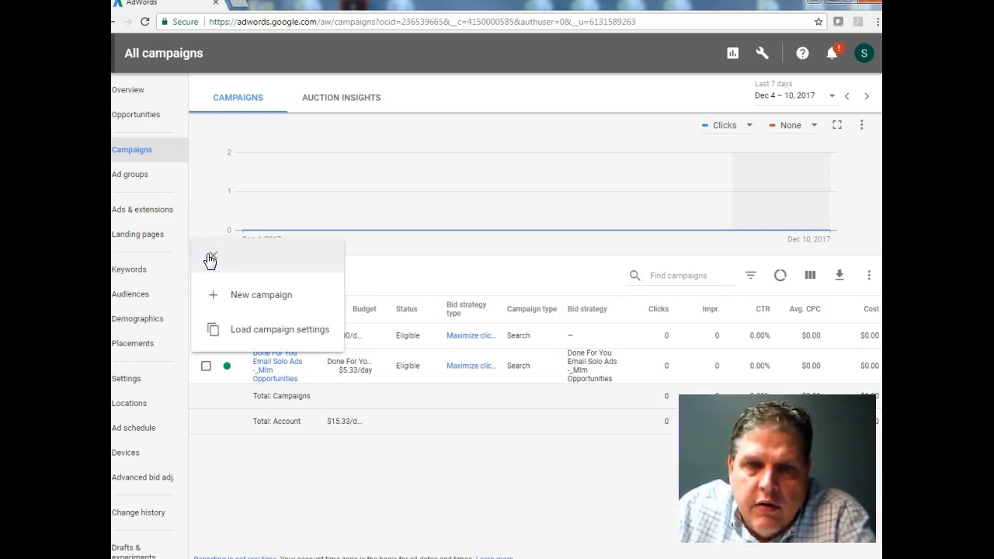
click(221, 299)
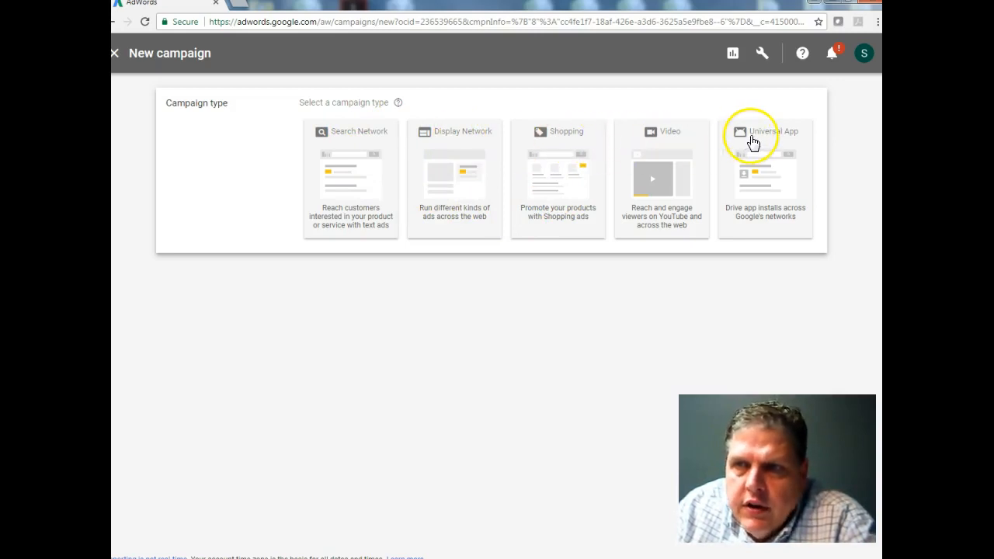
click(352, 182)
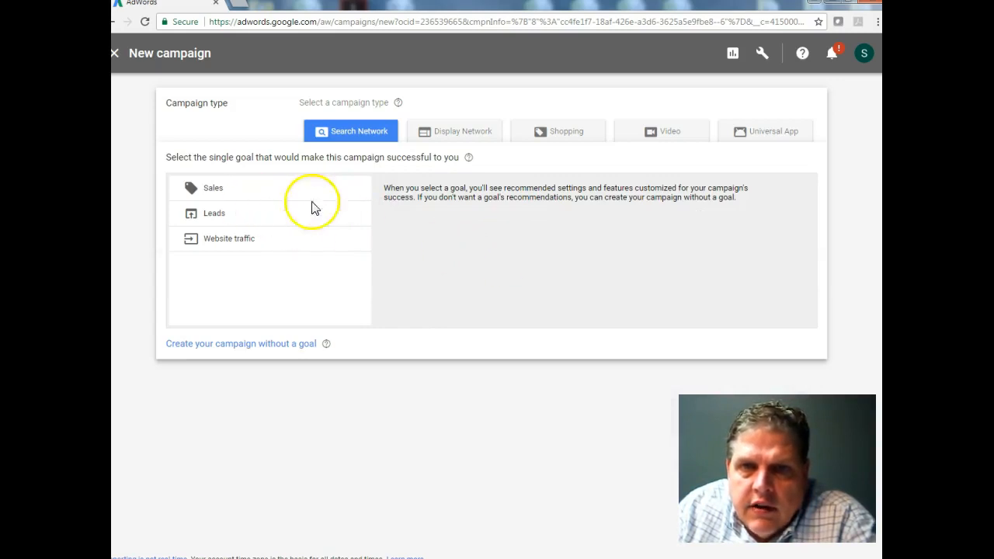
- Review the Sales and Leads goal descriptions, and choose Website traffic as the campaign's goal
click(268, 209)
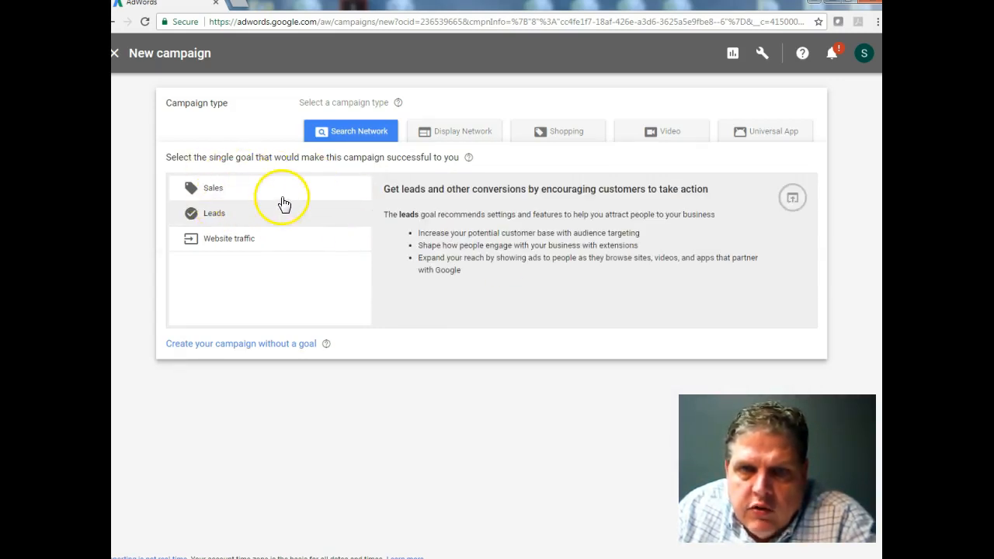
click(230, 192)
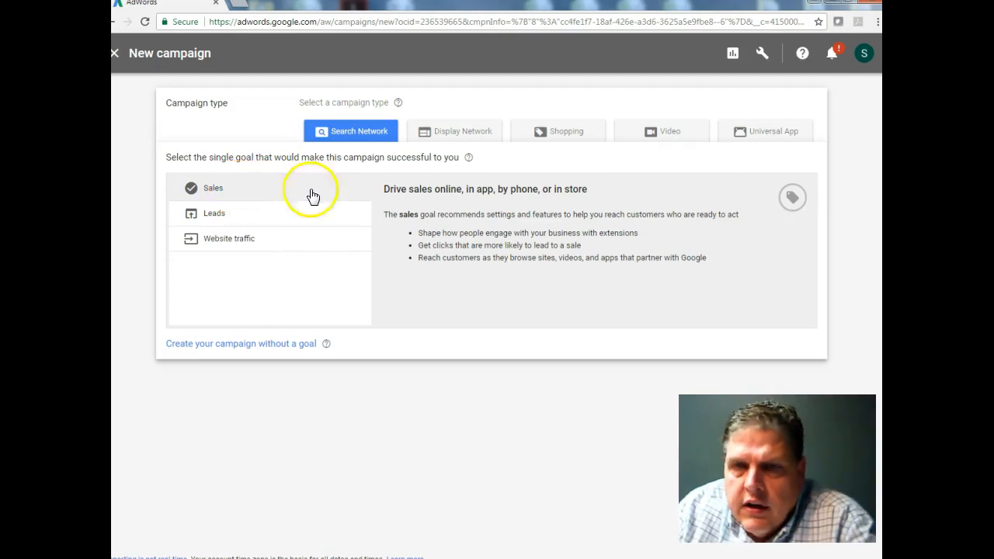
click(244, 194)
click(264, 192)
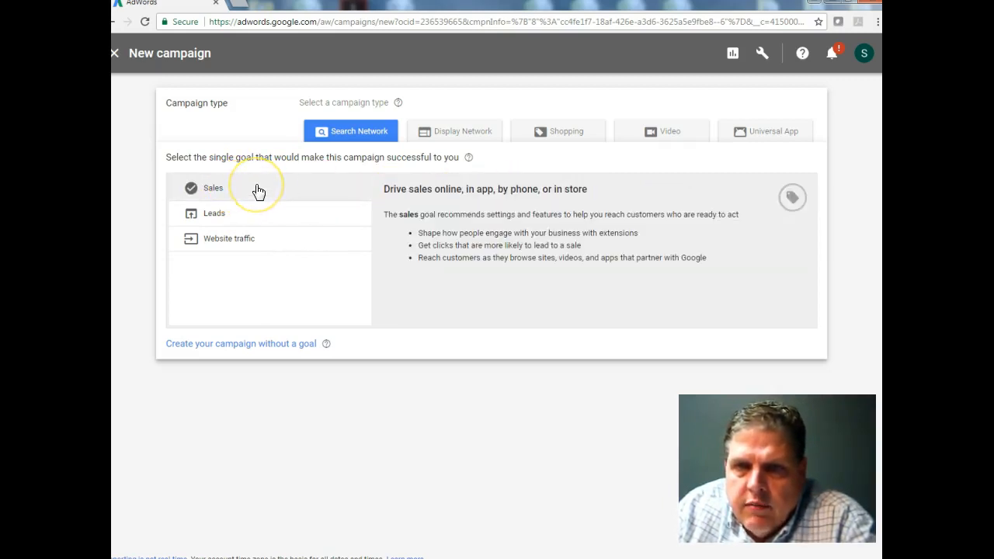
click(224, 217)
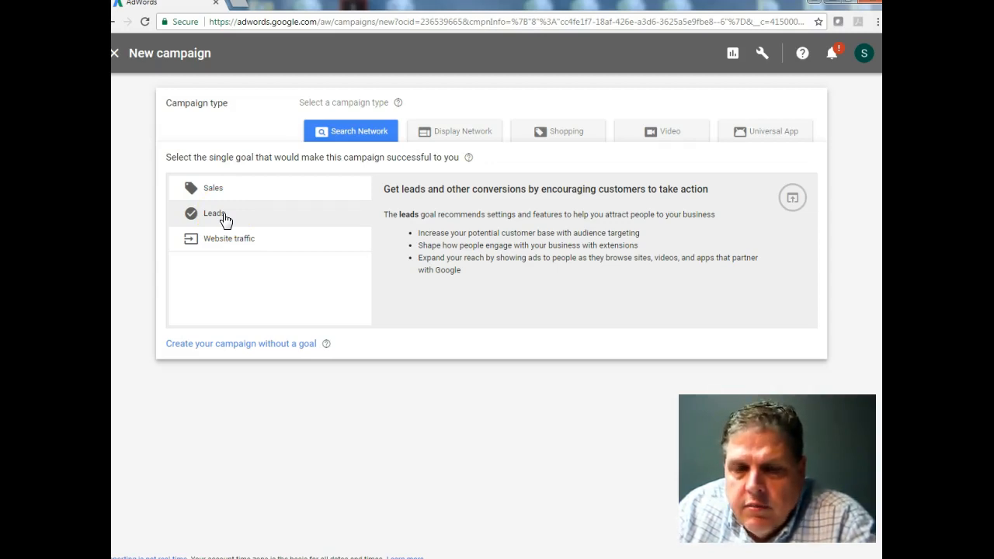
click(221, 229)
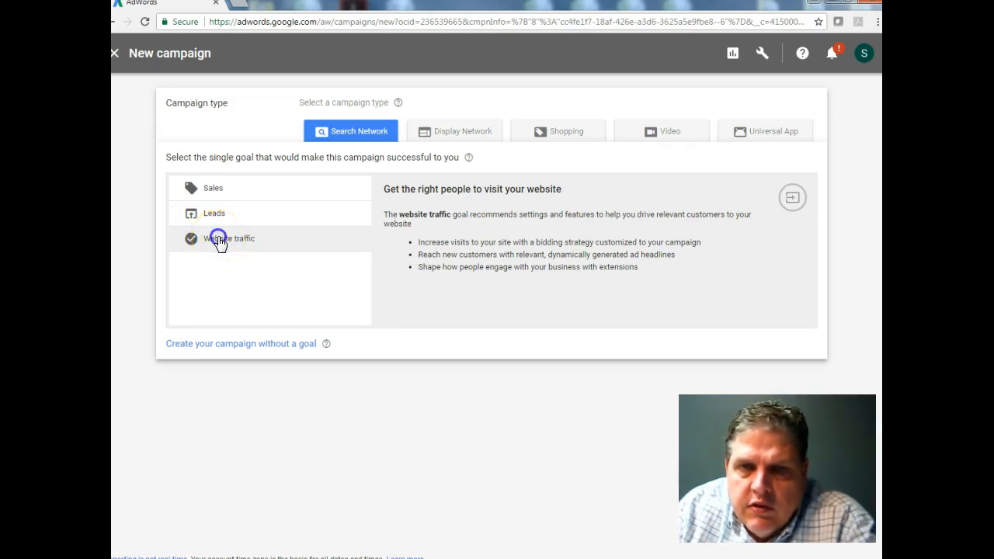
click(220, 242)
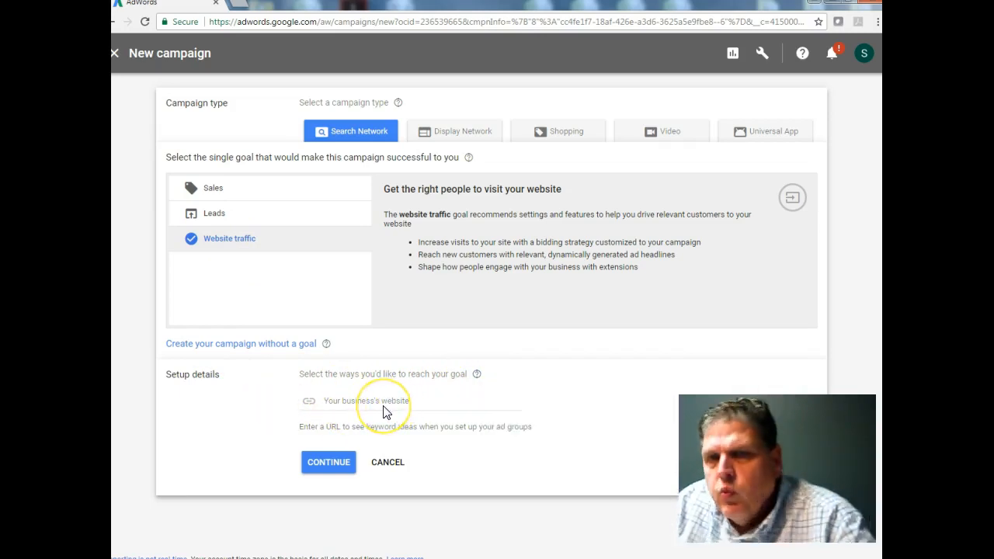
click(361, 404)
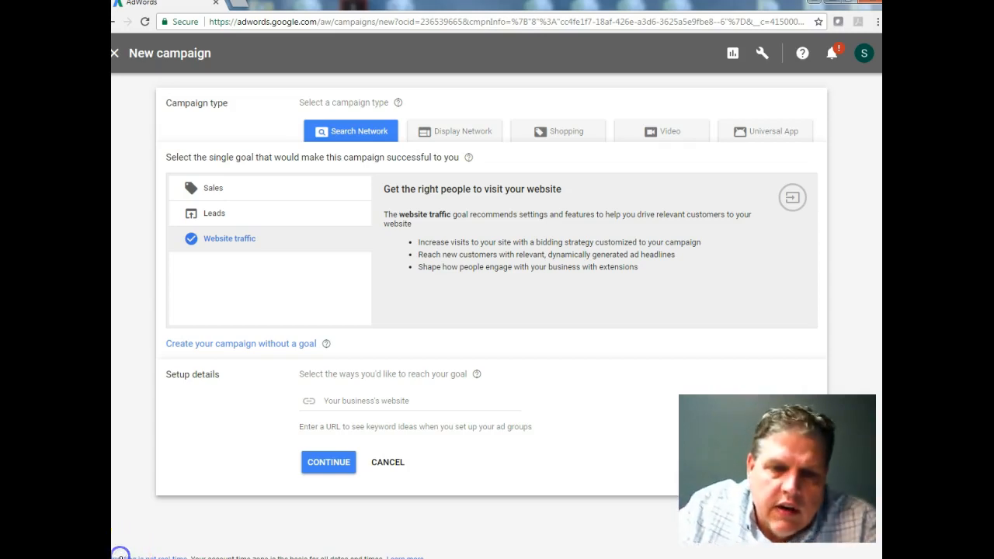
double_click(115, 543)
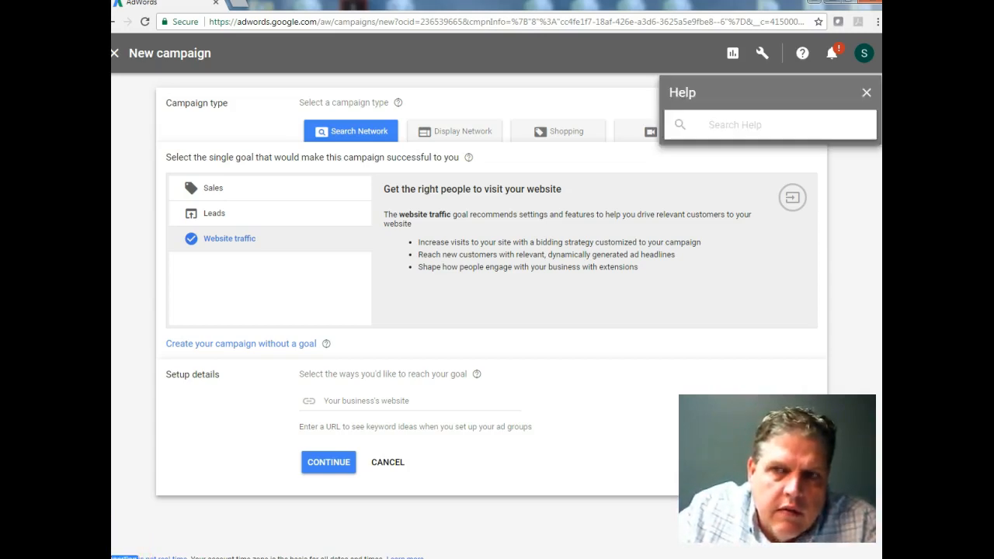
click(865, 93)
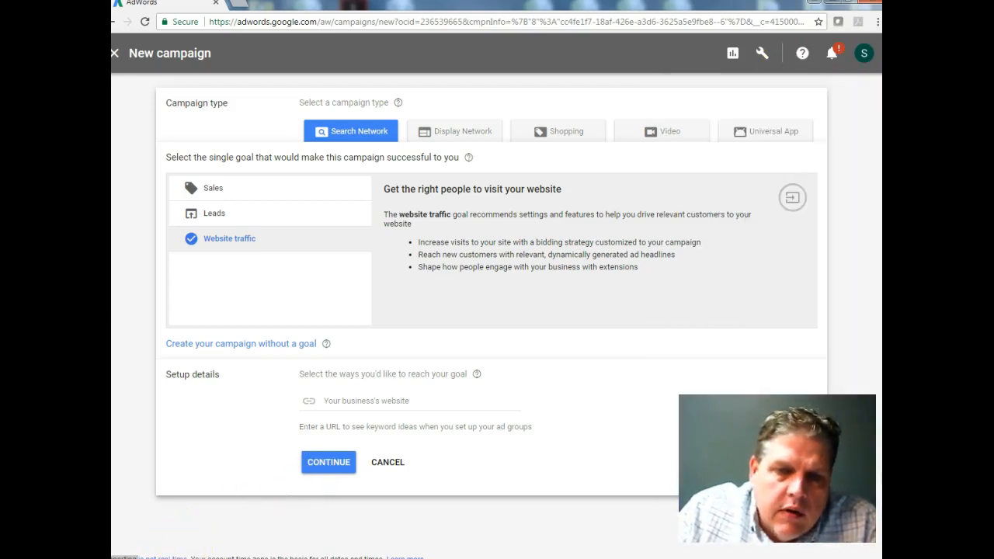
- Switch to the Easy Cash Code links page and copy the link of the third capture page (cp3)
click(122, 548)
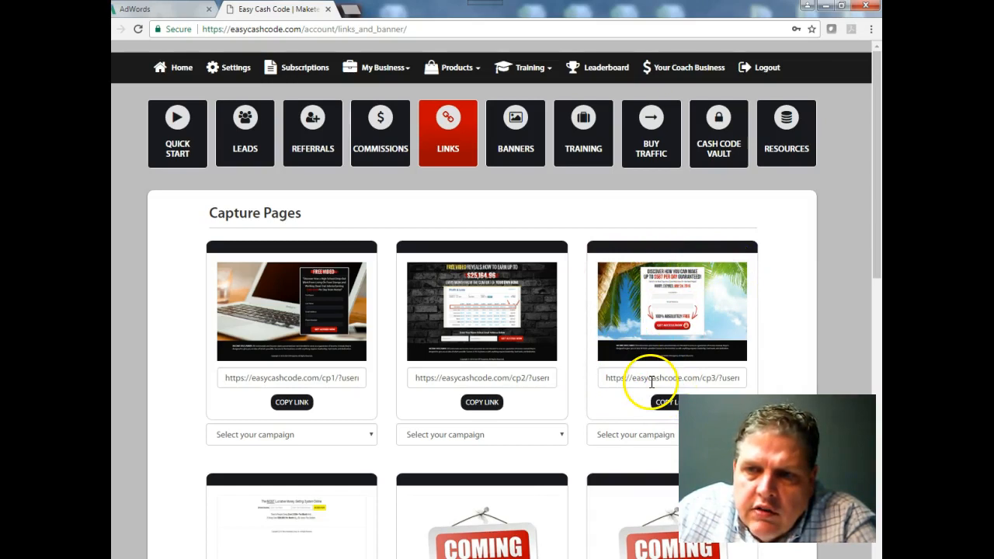
drag(601, 377, 750, 380)
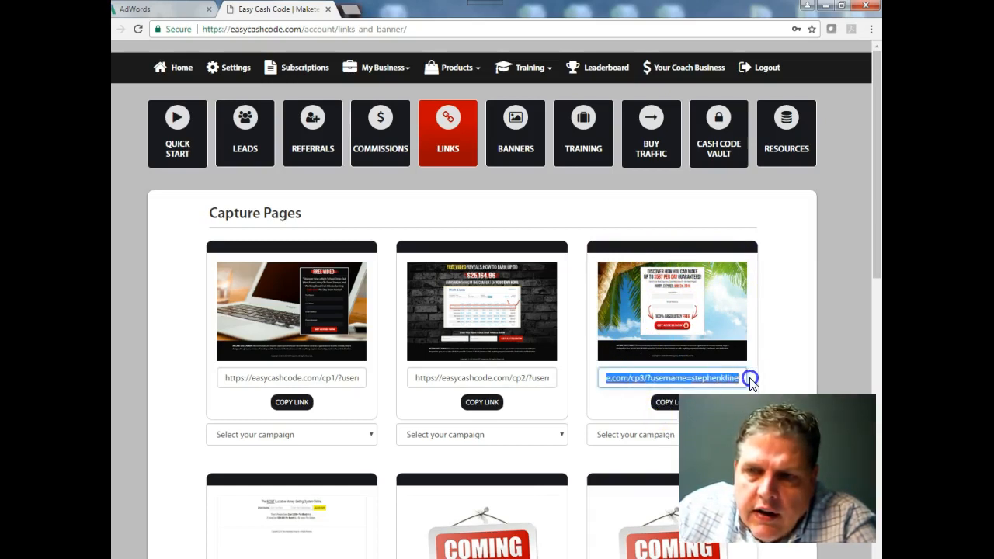
right_click(660, 380)
click(650, 404)
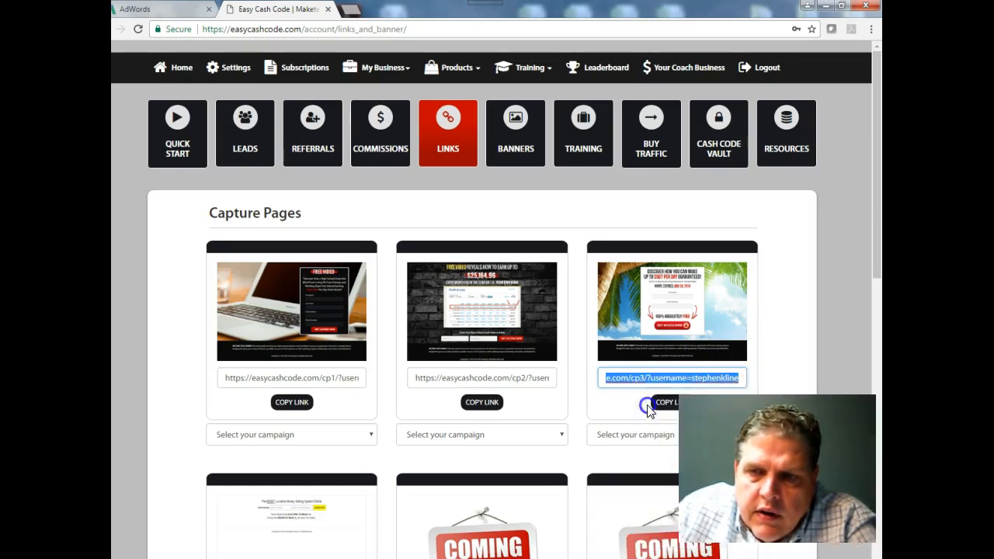
- Return to the new AdWords campaign, paste the copied capture page link as the business's website and continue to the campaign settings
click(169, 11)
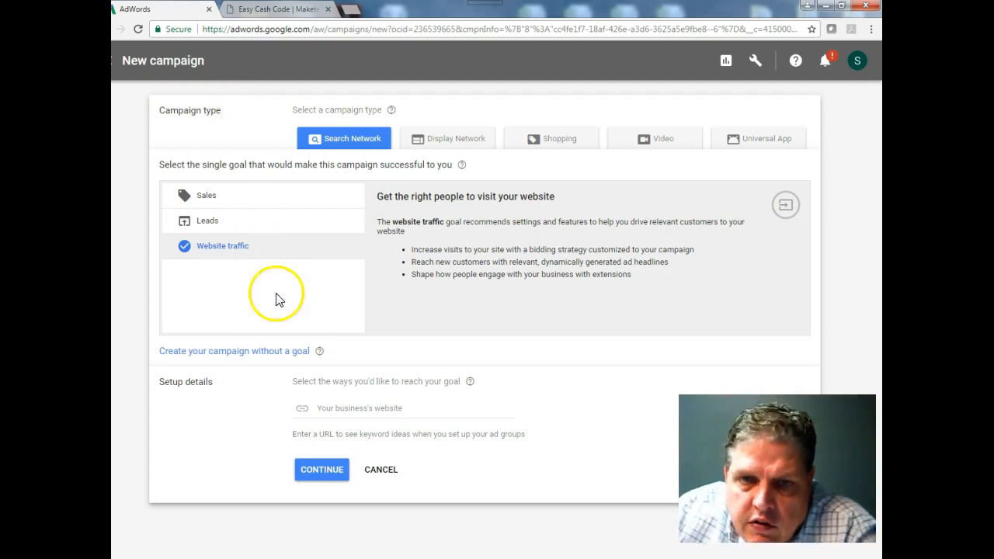
click(323, 409)
right_click(321, 409)
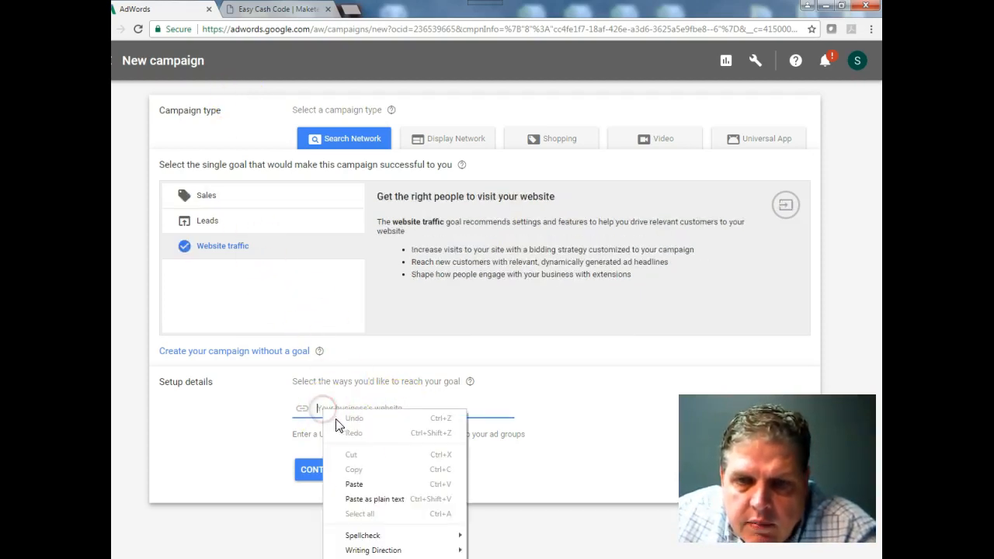
click(353, 485)
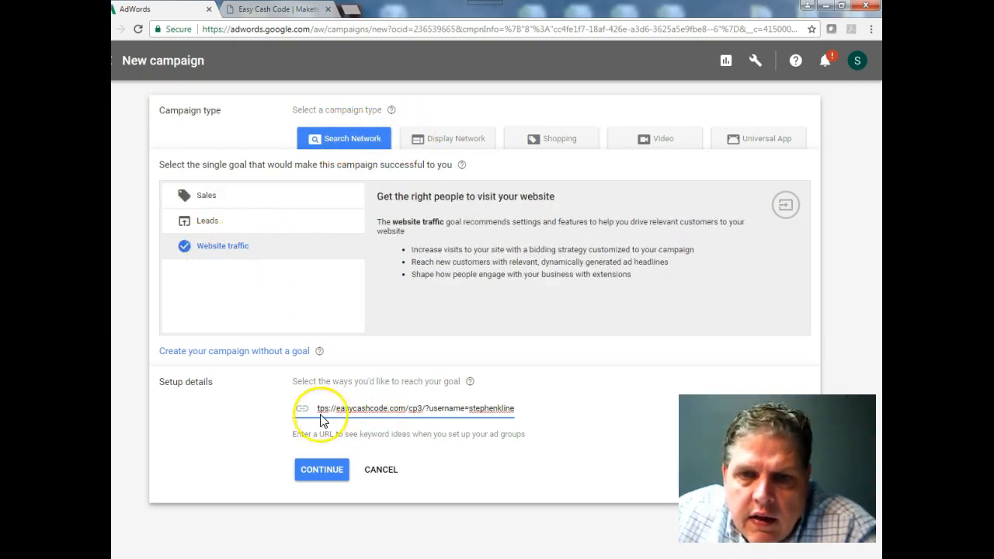
click(320, 470)
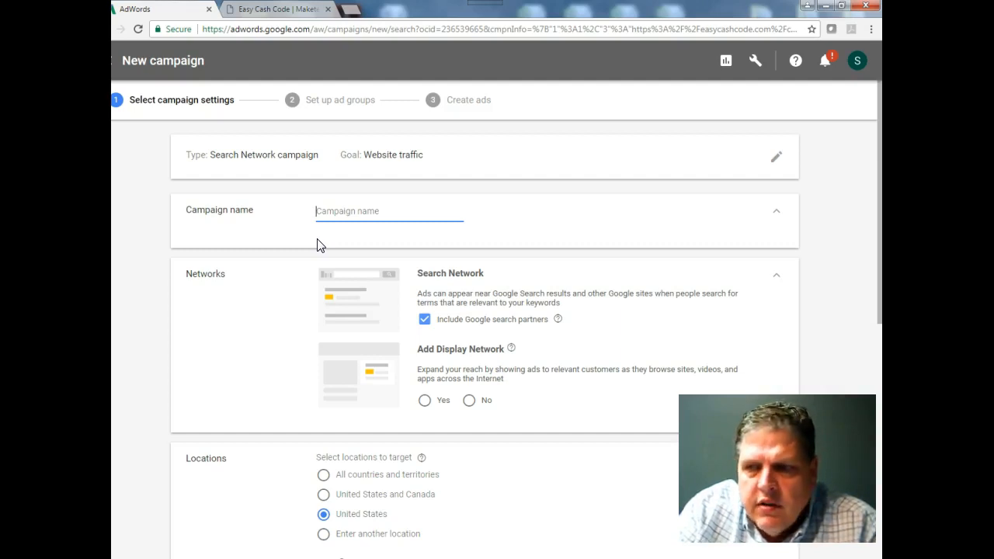
- Name the campaign "Easy Cash Code 12-11" and include the Display Network in its networks
text(Easy Cash Code 12-11)
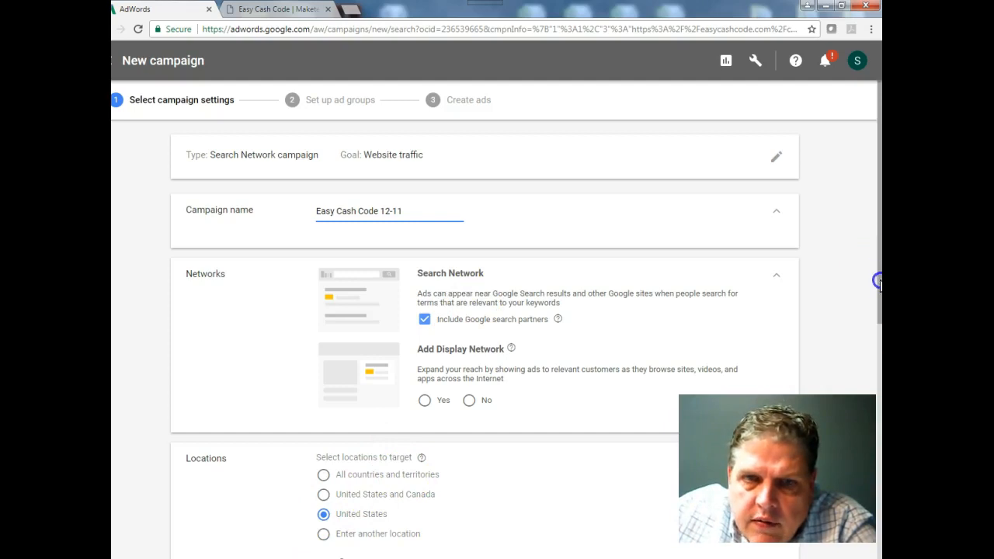
scroll(877, 283, down, 1)
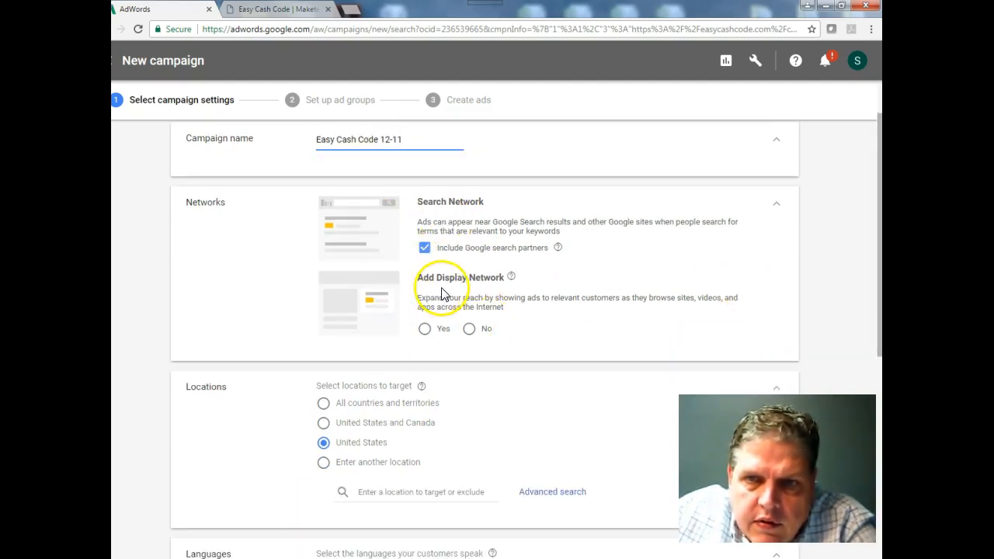
click(426, 331)
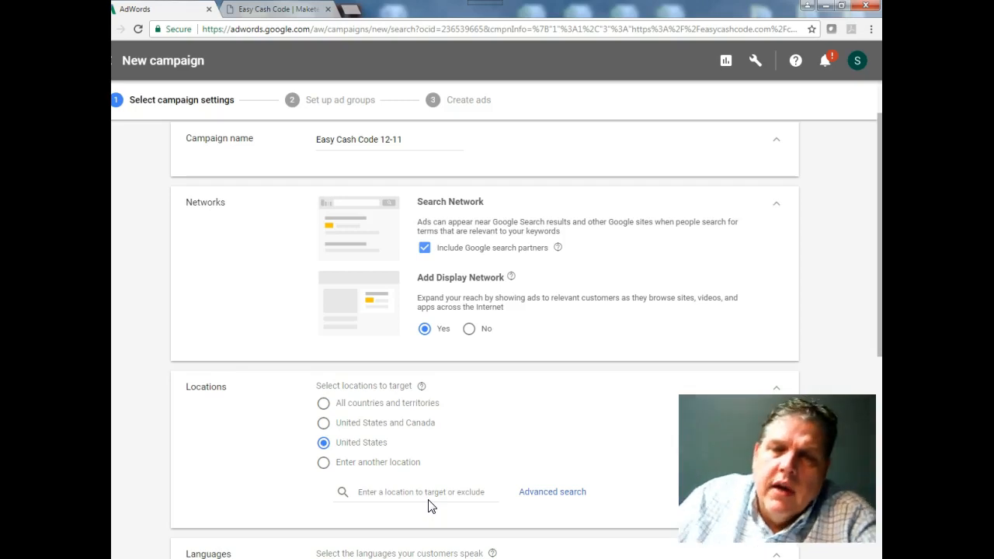
- Enter another location for the campaign and target the country United Kingdom
click(325, 464)
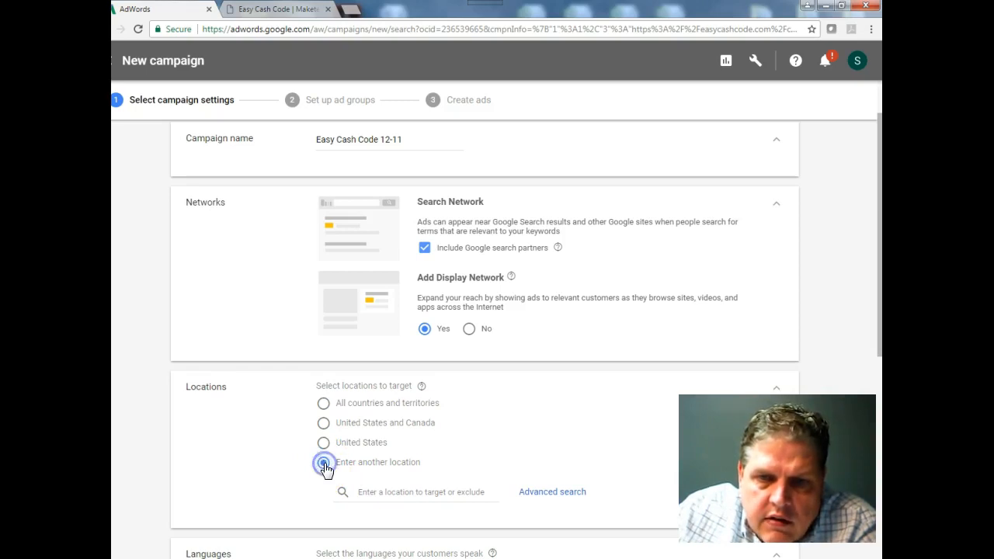
click(365, 492)
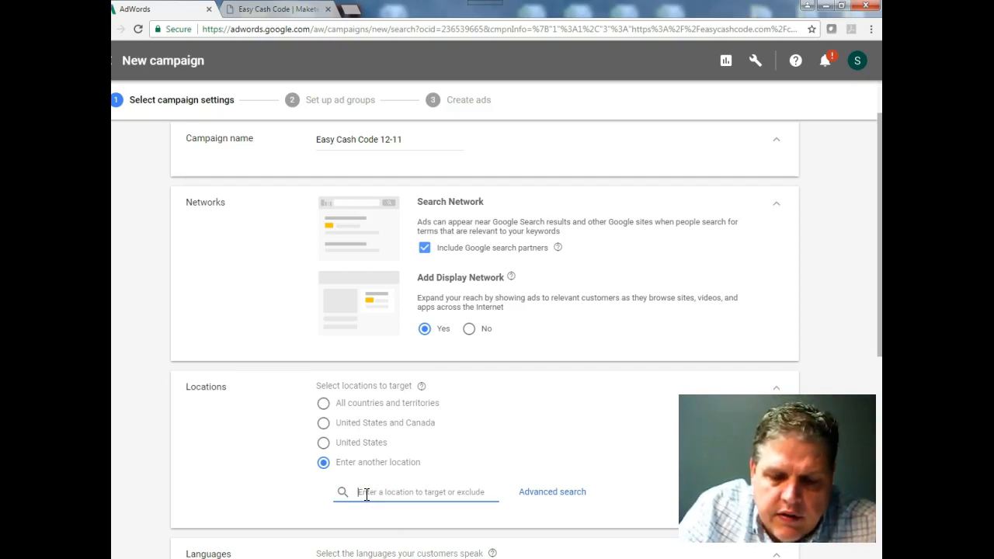
text(Un)
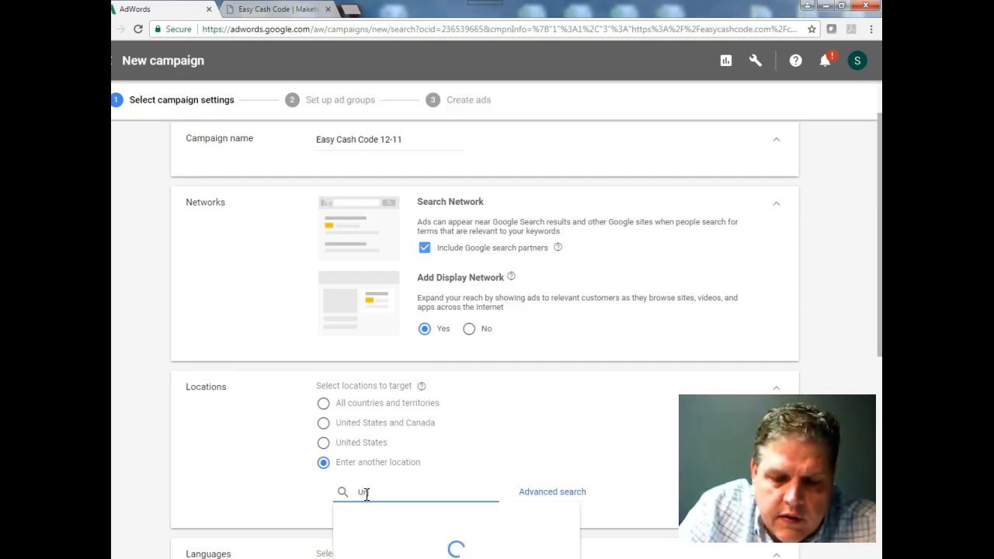
text(ited Kingdom)
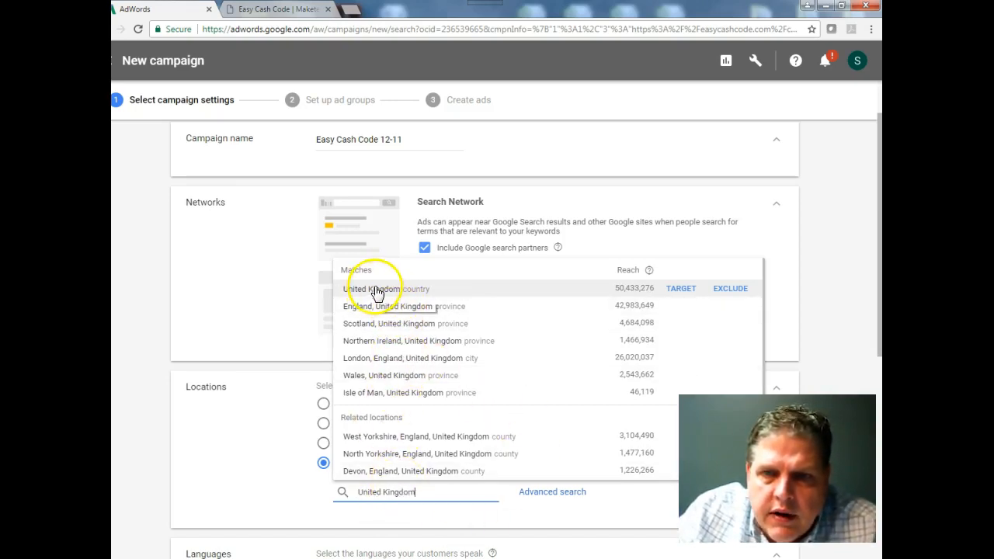
click(688, 290)
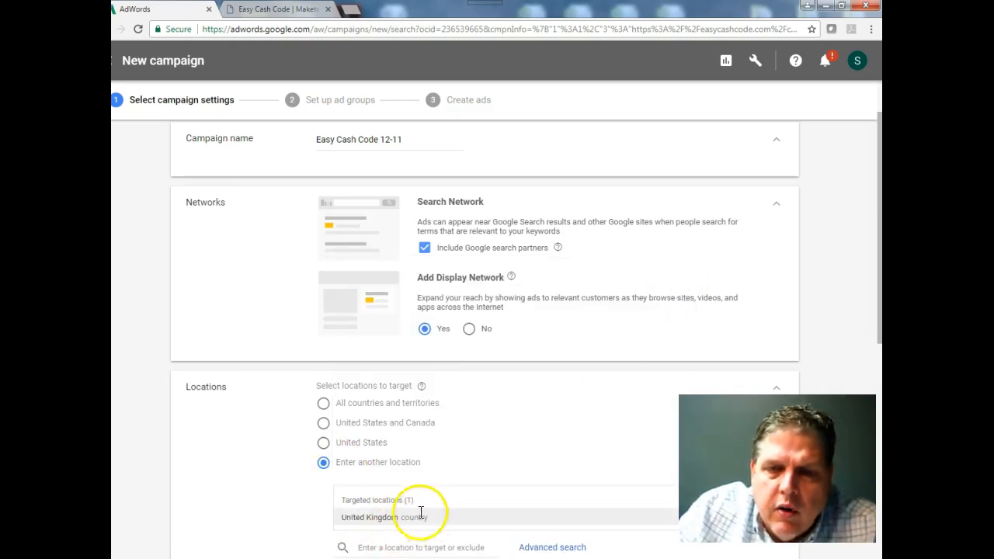
drag(433, 521, 333, 519)
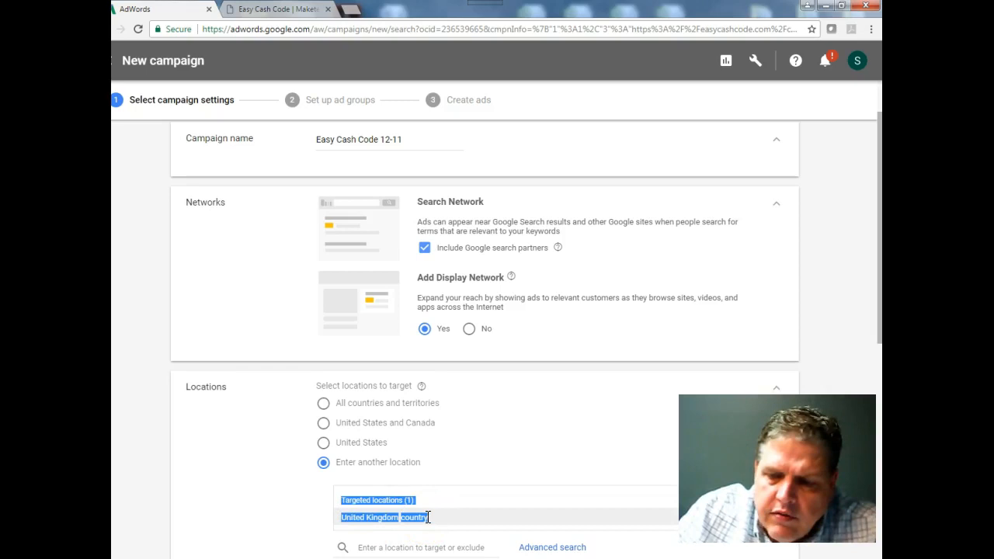
click(487, 512)
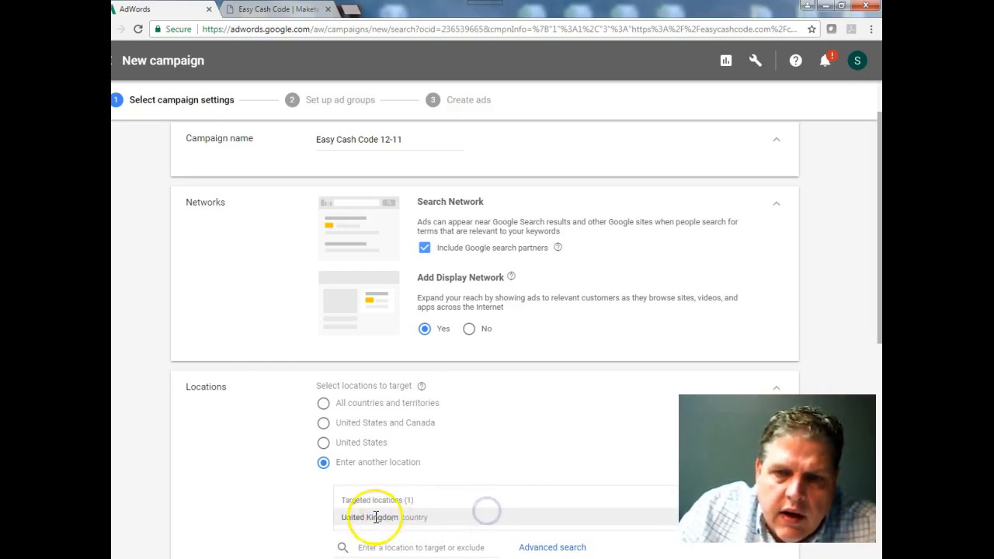
click(324, 442)
click(324, 461)
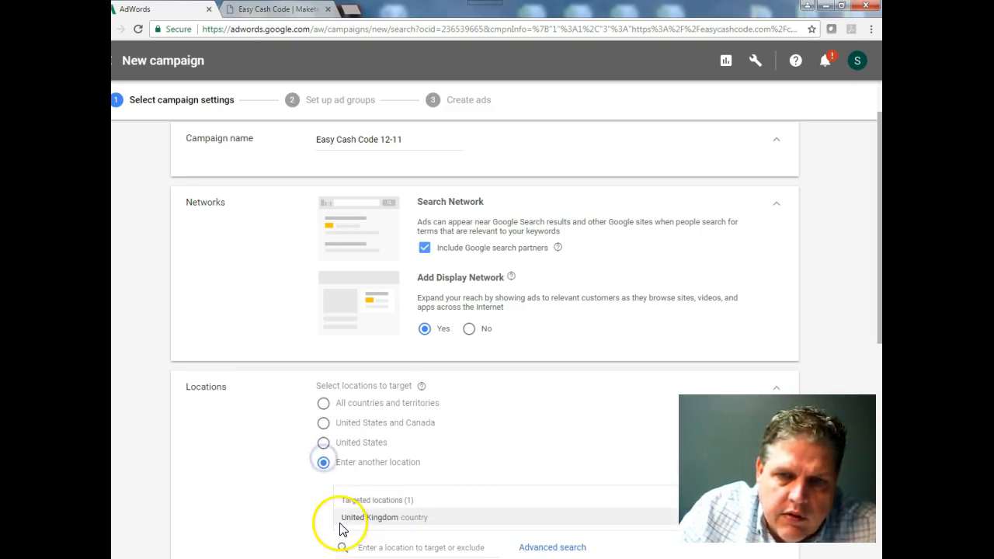
drag(360, 518, 339, 518)
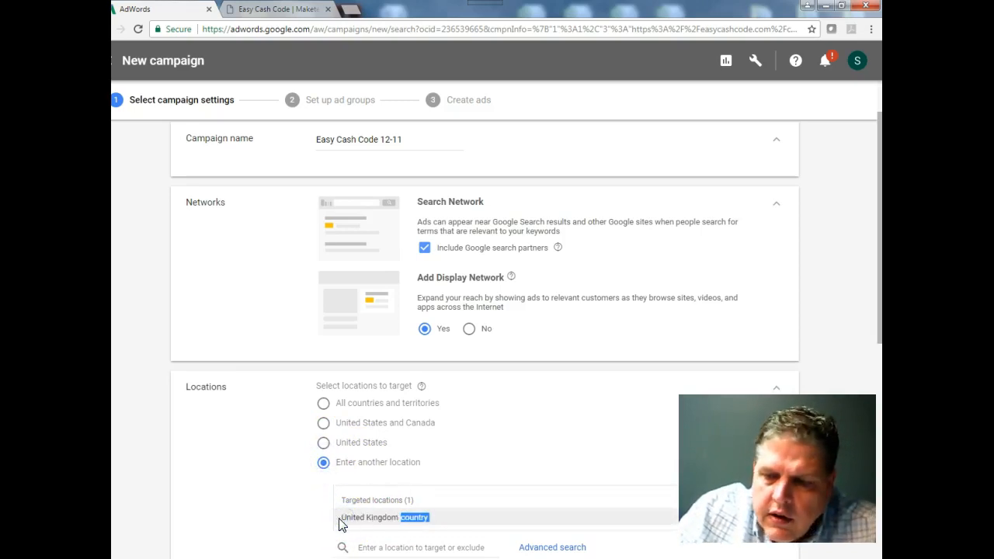
click(386, 521)
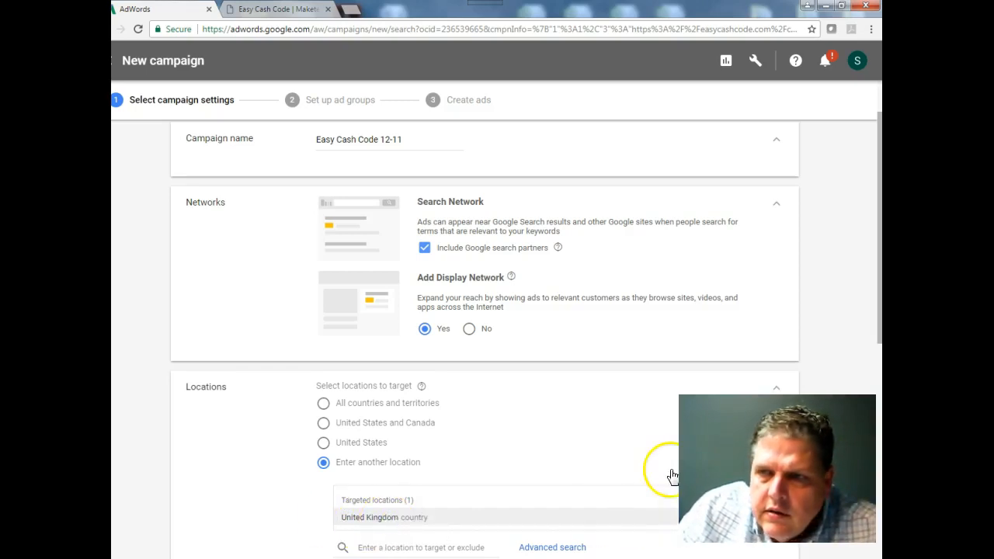
- Remove the United Kingdom from the targeted locations and target the United States again
scroll(874, 321, down, 3)
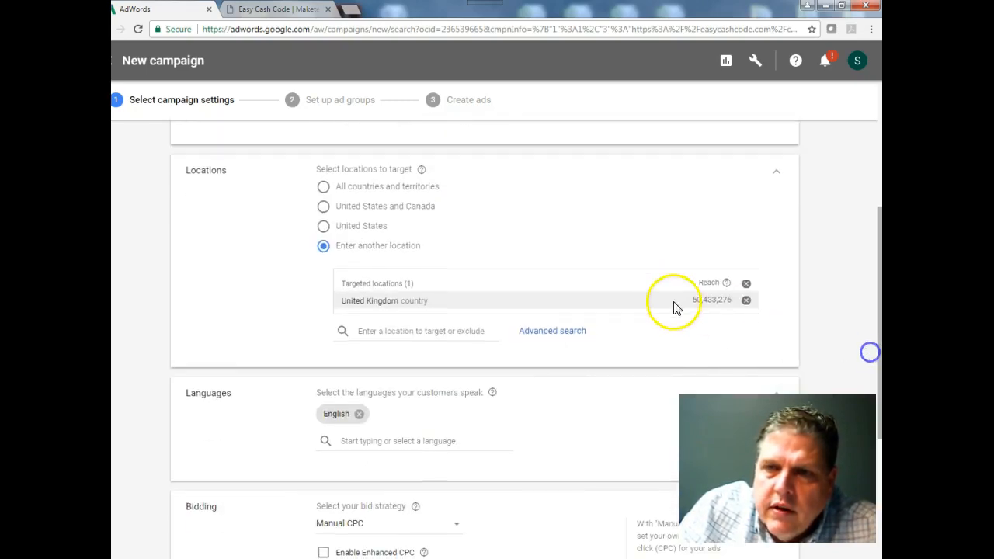
click(746, 300)
click(323, 226)
click(399, 275)
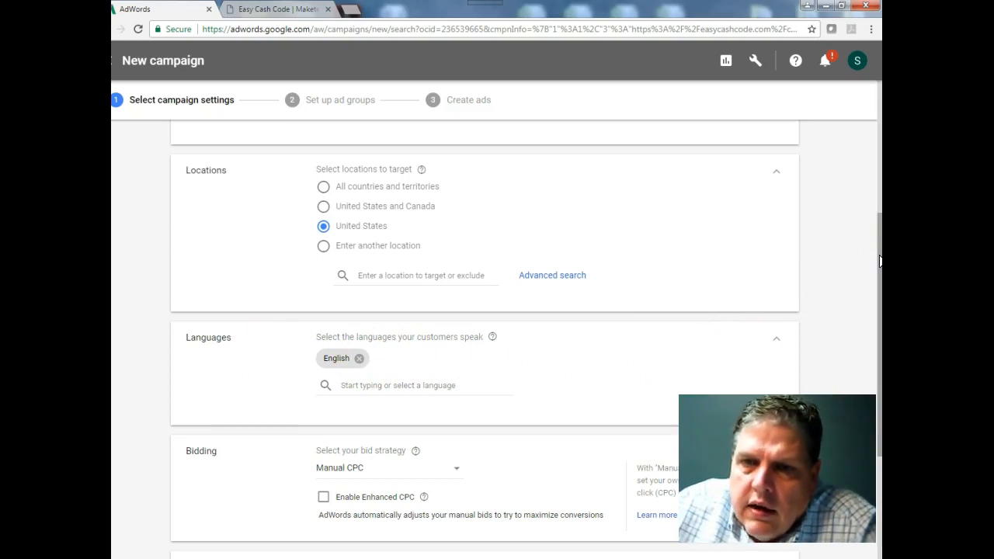
- Review the available bid strategies and choose Manual CPC
drag(880, 245, 876, 337)
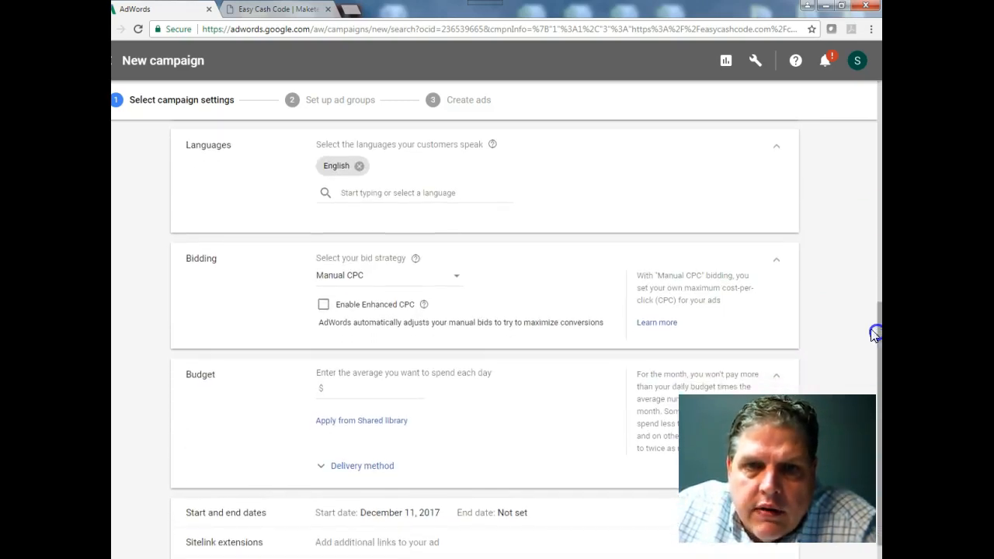
click(456, 278)
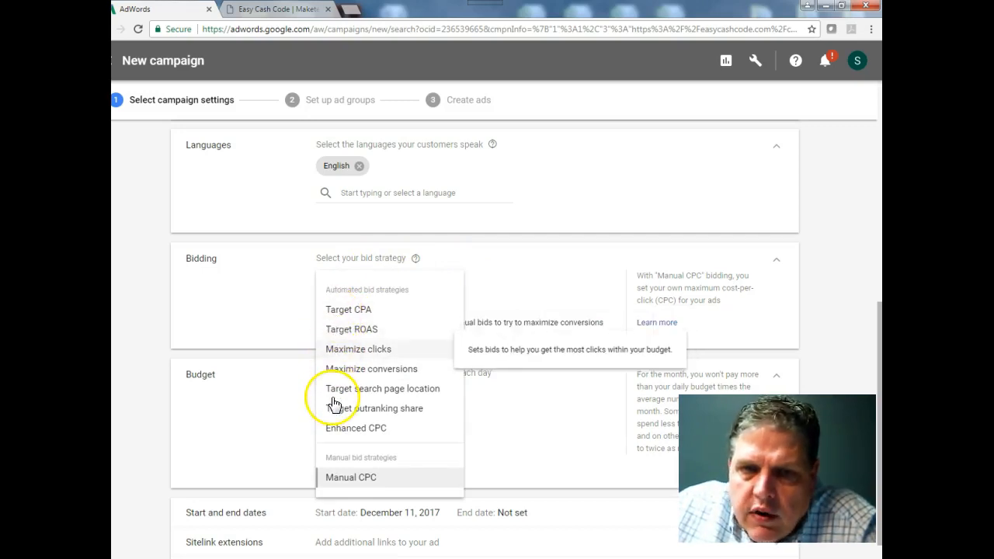
click(345, 479)
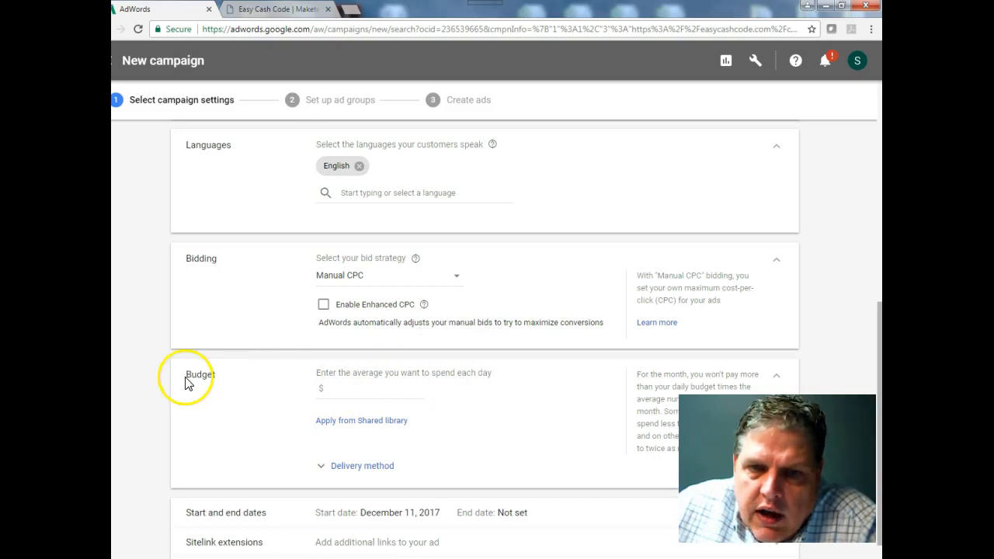
- Set the average daily budget to $40.00 and the delivery method to Accelerated
click(326, 396)
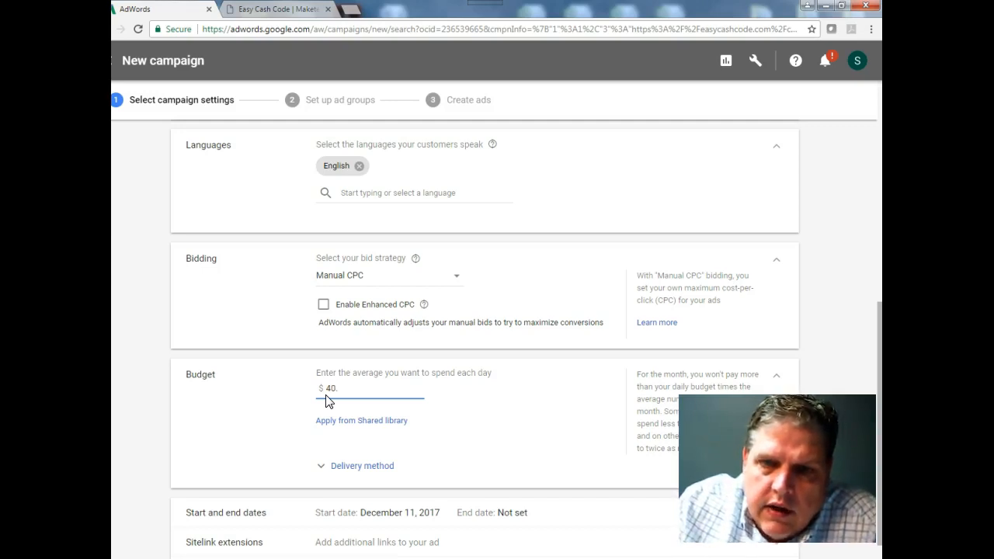
click(324, 470)
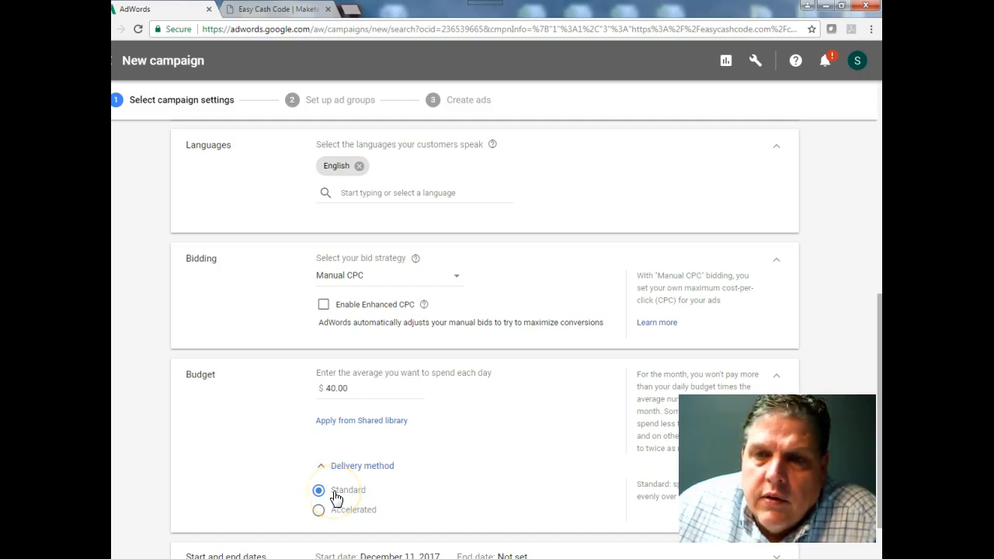
click(318, 511)
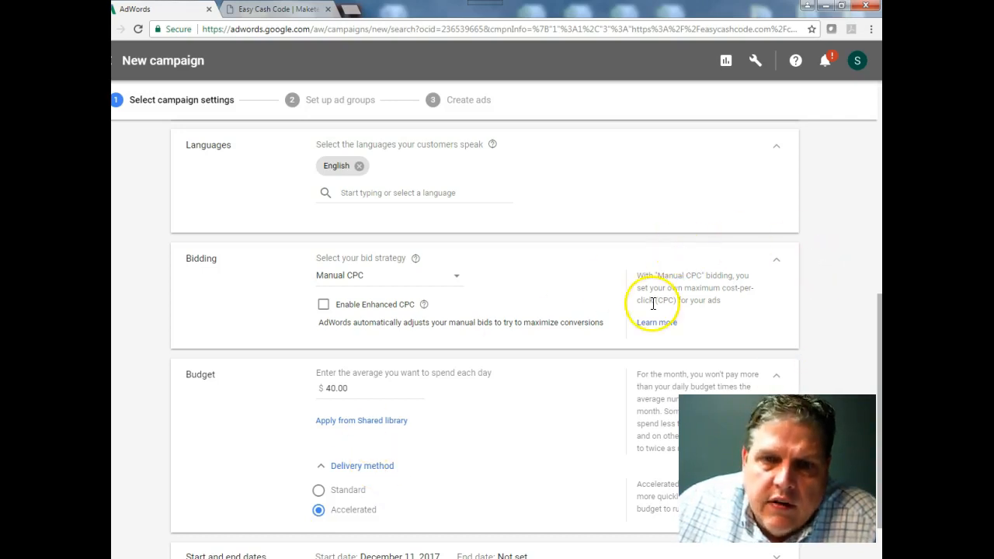
- Review the campaign settings from the extensions and budget back to the campaign type and name
click(878, 351)
drag(879, 351, 878, 404)
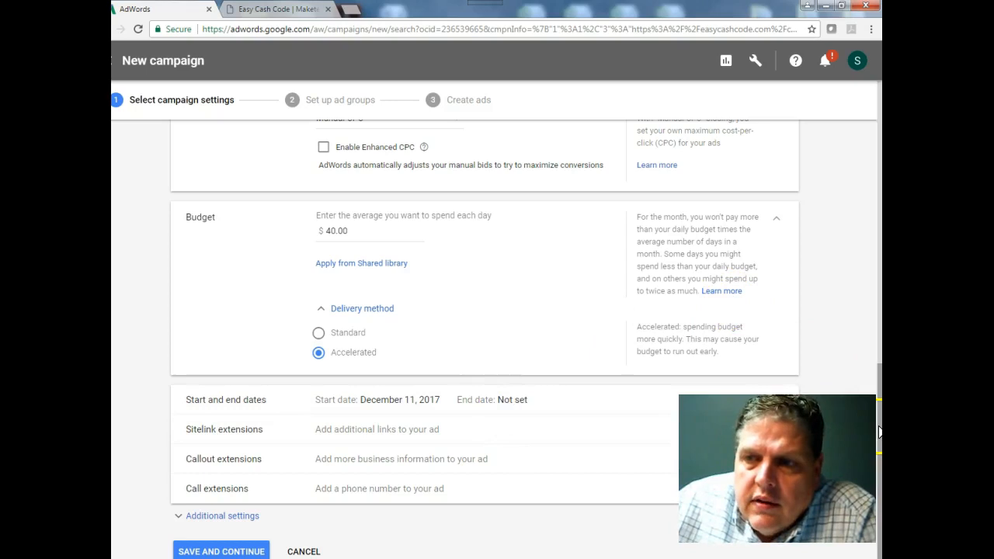
drag(879, 421, 880, 394)
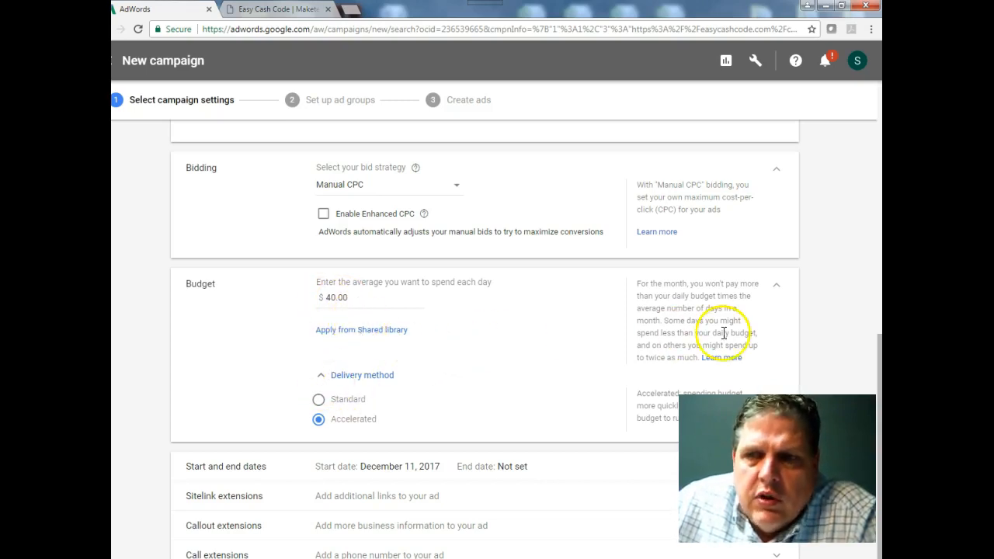
drag(879, 372, 878, 342)
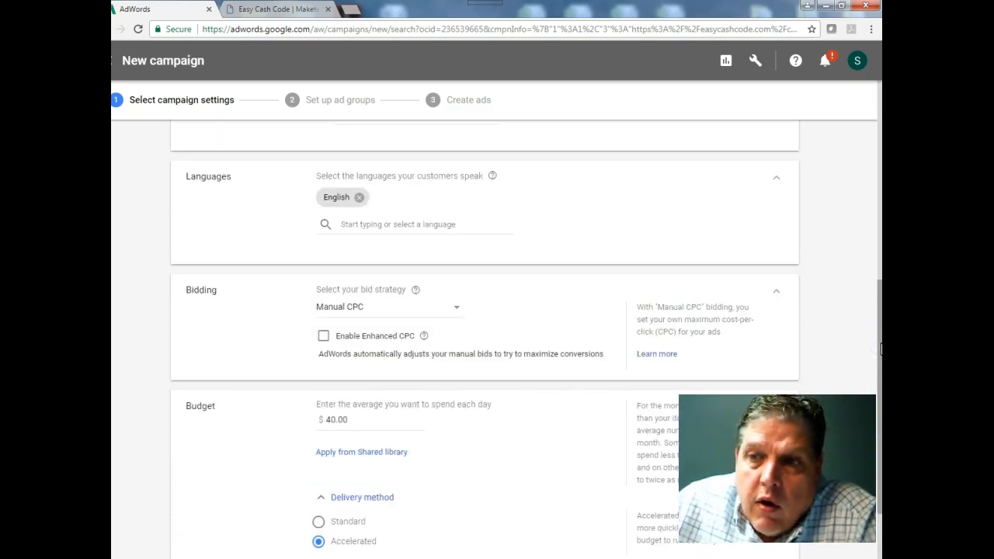
drag(879, 342, 880, 306)
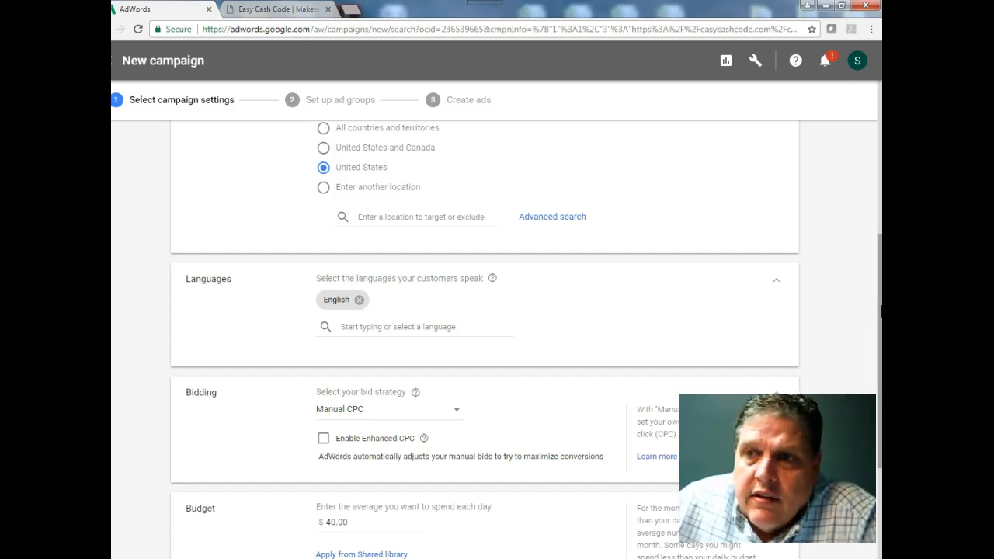
drag(879, 325, 878, 151)
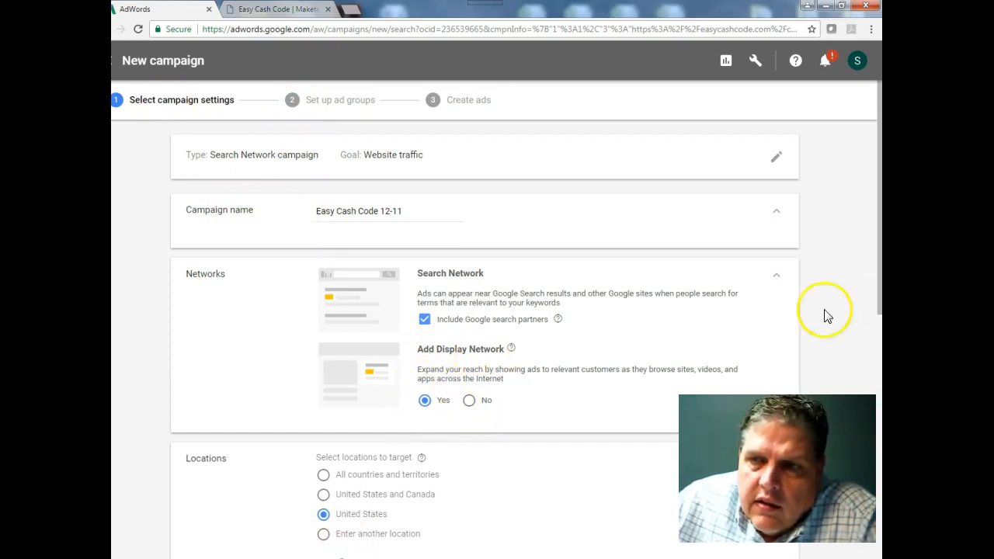
- Search the target locations for "canada" and clear the search without targeting or excluding anything
drag(878, 237, 877, 315)
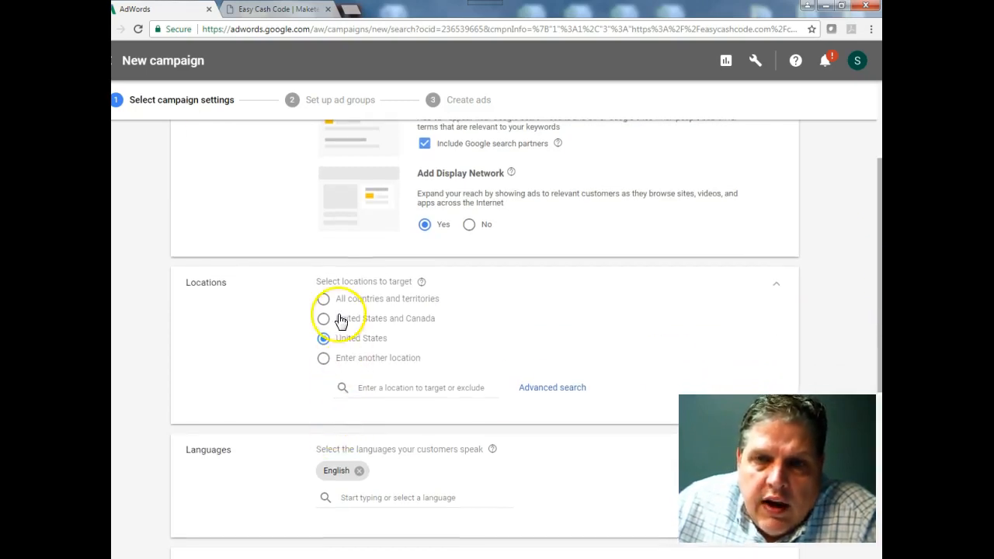
click(365, 388)
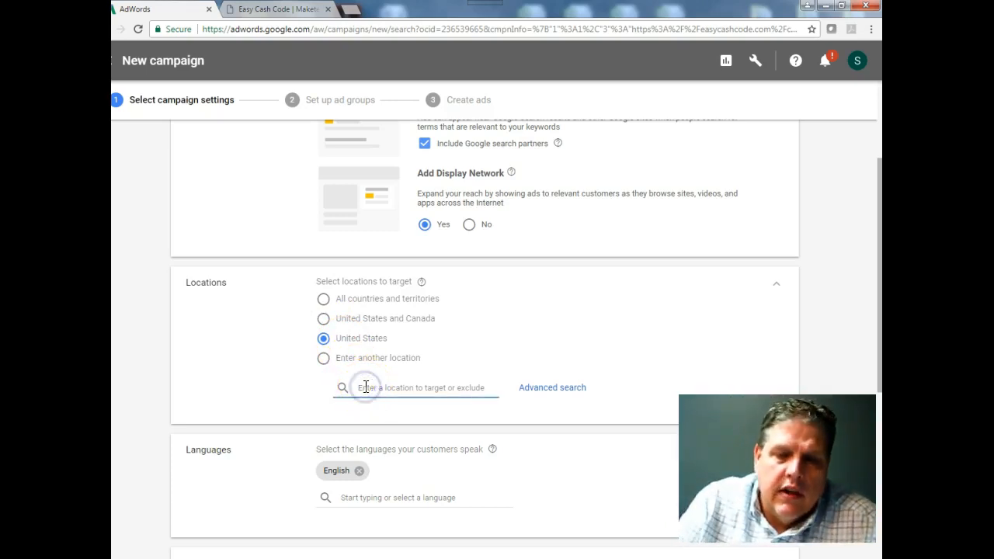
text(canada)
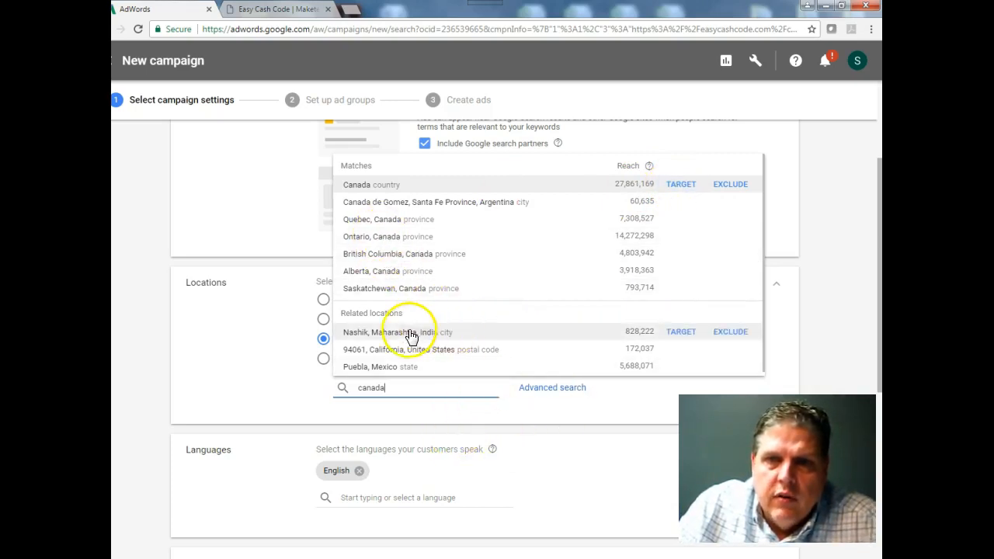
click(407, 403)
key(BackSpace)
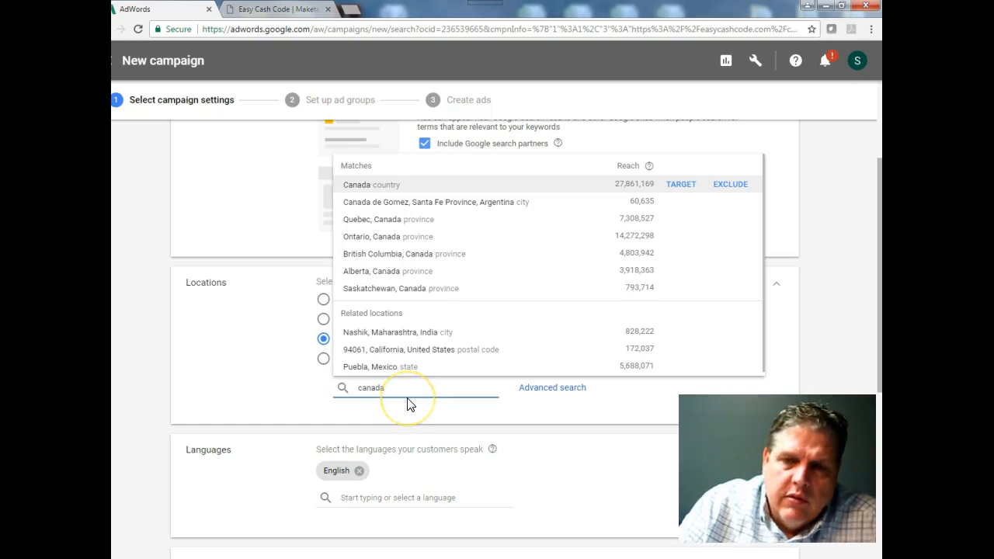
key(BackSpace)
key(BackSpace)
key(BackSpace)
key(BackSpace)
key(BackSpace)
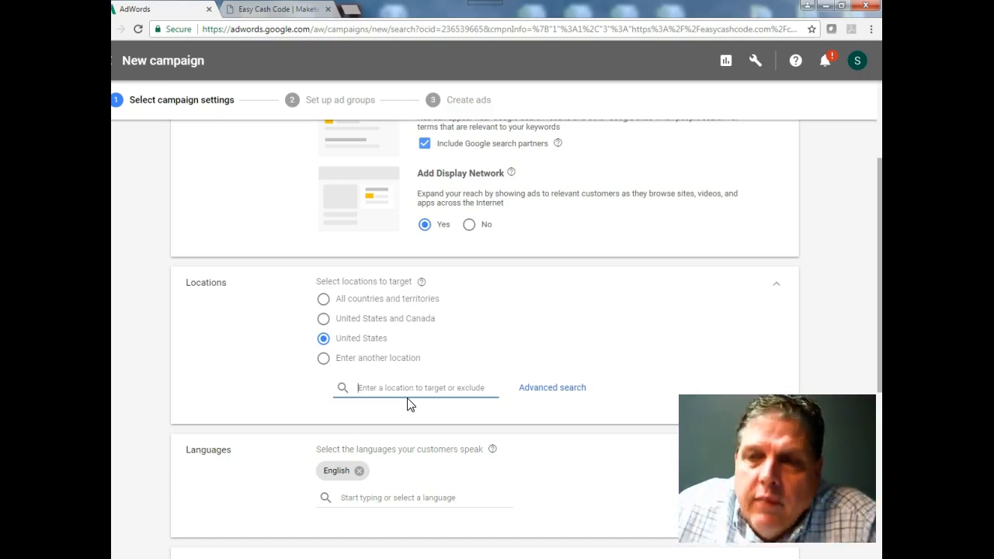
- Look through the bid strategy options once more and keep Manual CPC
drag(878, 261, 878, 350)
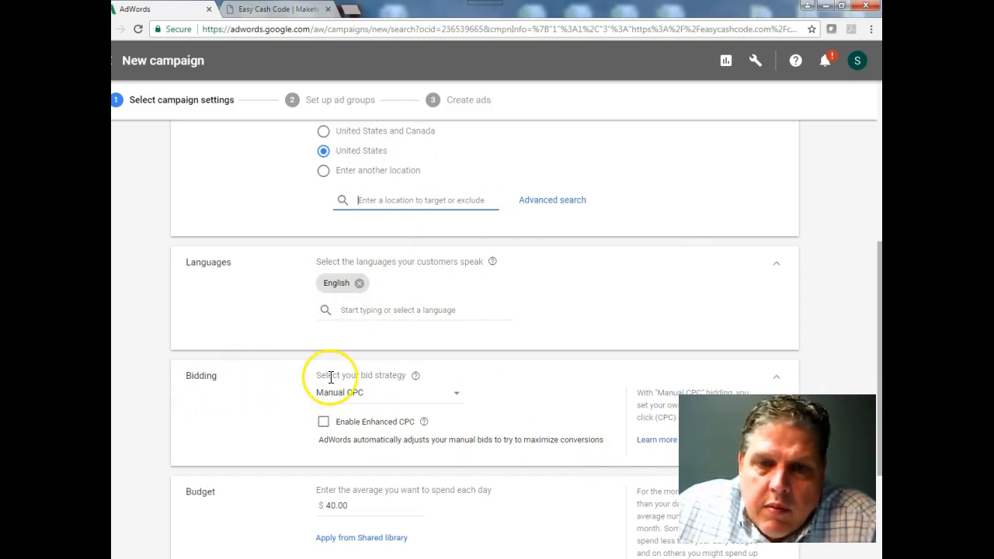
click(416, 375)
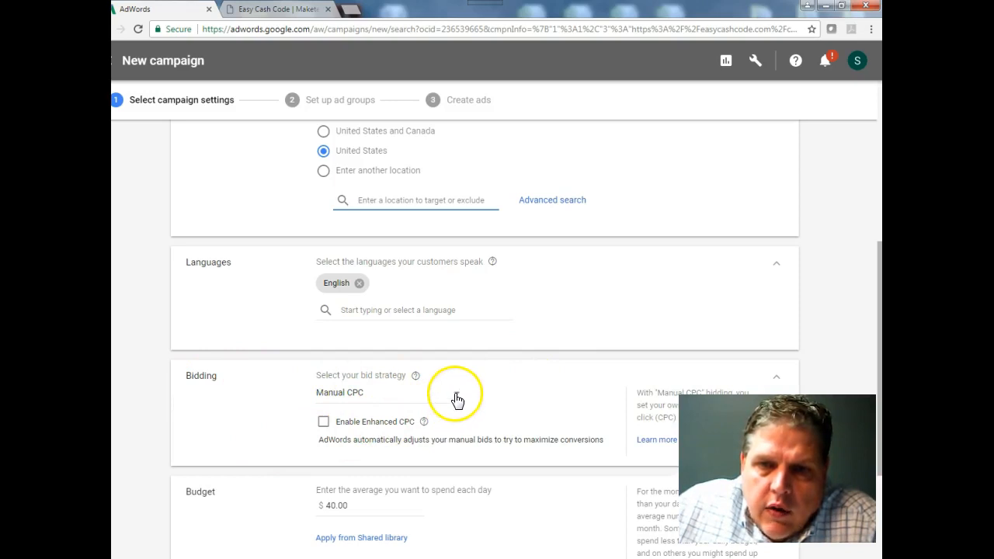
click(456, 397)
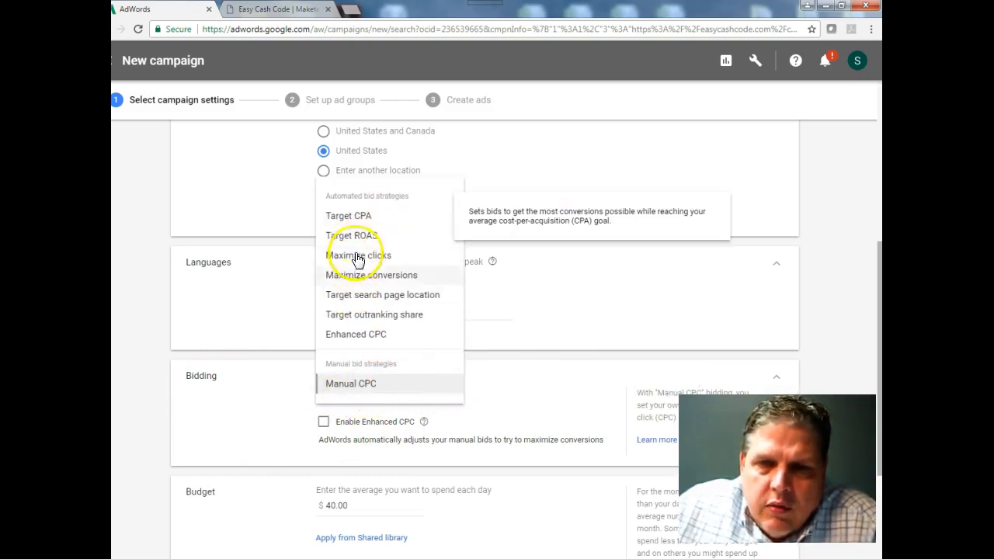
click(346, 386)
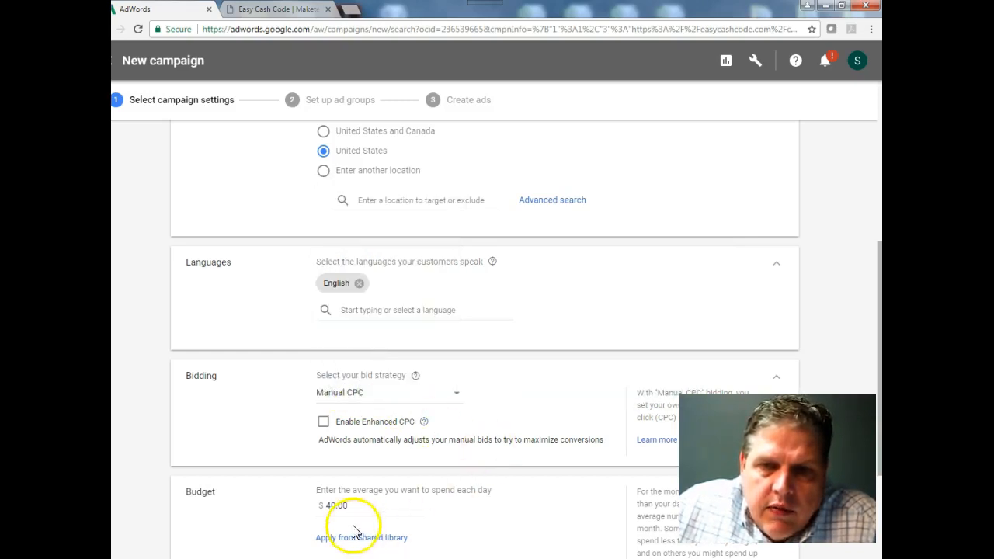
- Keep the Accelerated delivery method and check the start and end dates and the sitelink, callout and call extensions
drag(872, 278, 878, 398)
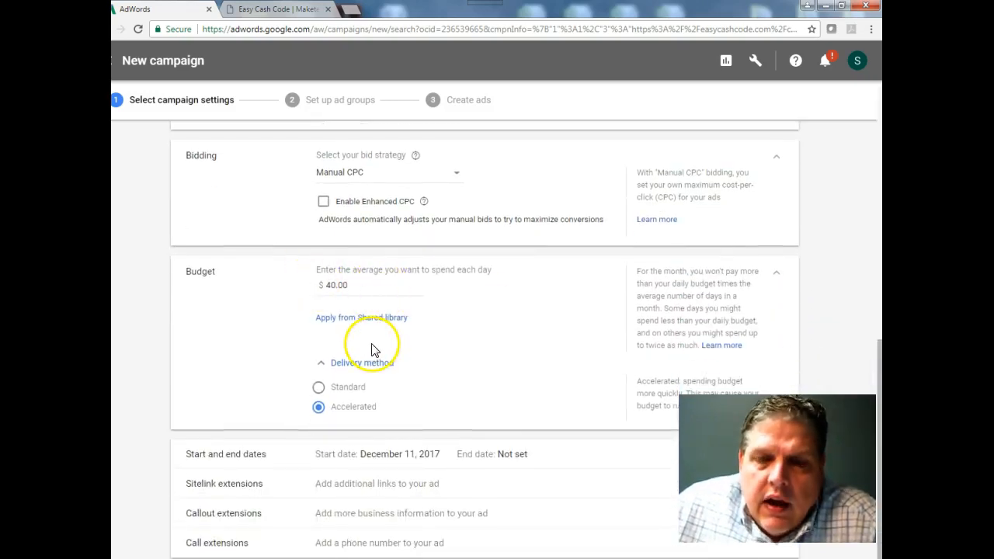
click(319, 406)
click(879, 347)
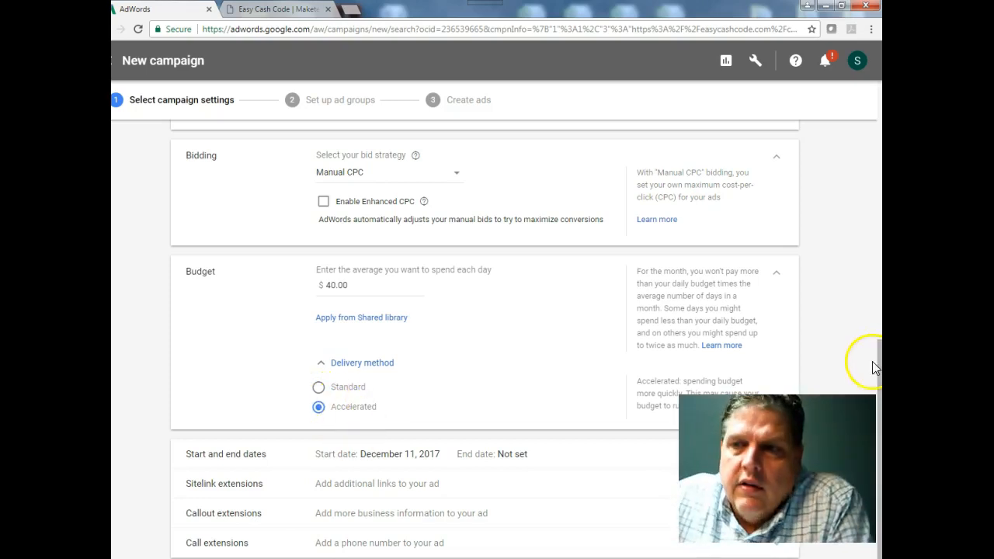
drag(879, 347, 878, 392)
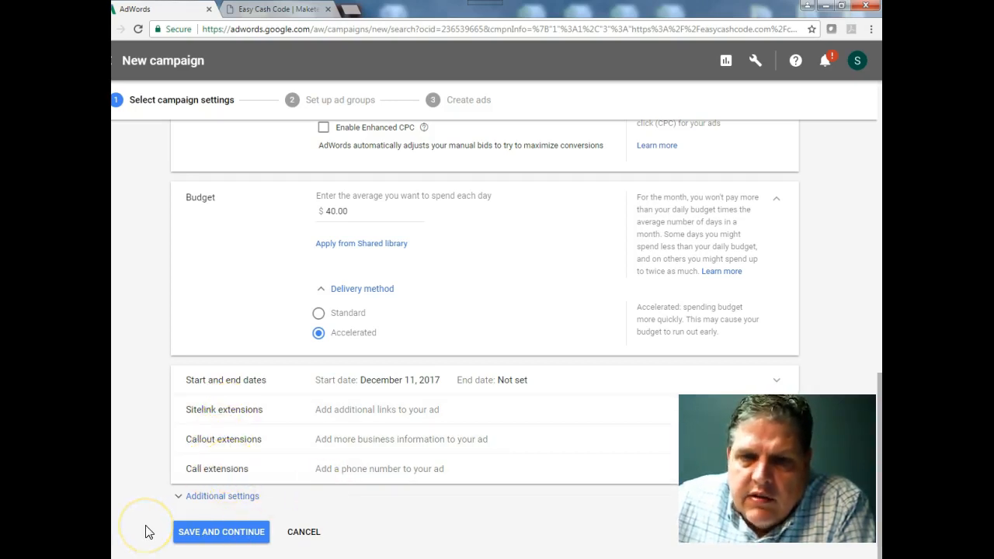
- Save the campaign settings and name the ad group "Easy Cash Code 12-11-17"
click(218, 533)
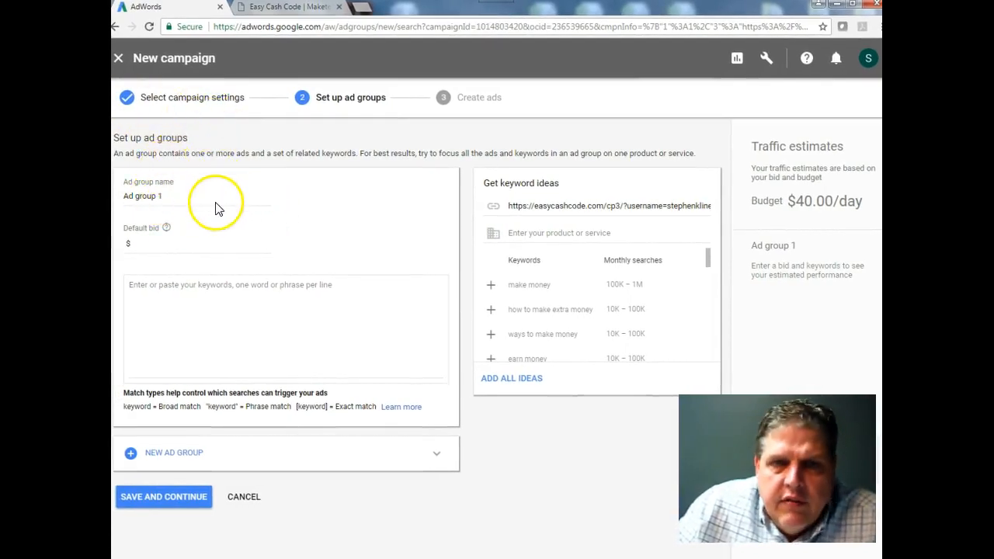
double_click(166, 196)
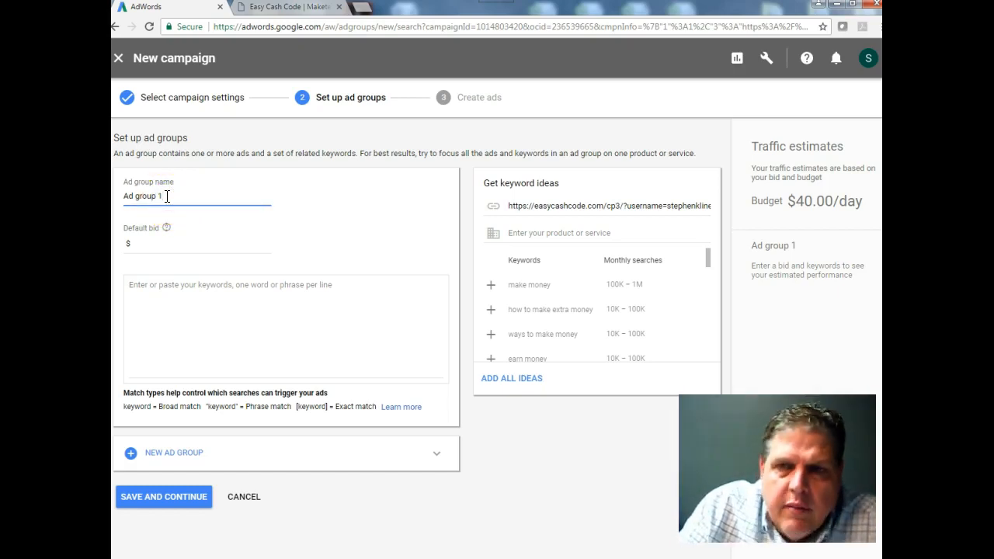
key(BackSpace)
key(BackSpace)
key(BackSpace)
key(BackSpace)
key(BackSpace)
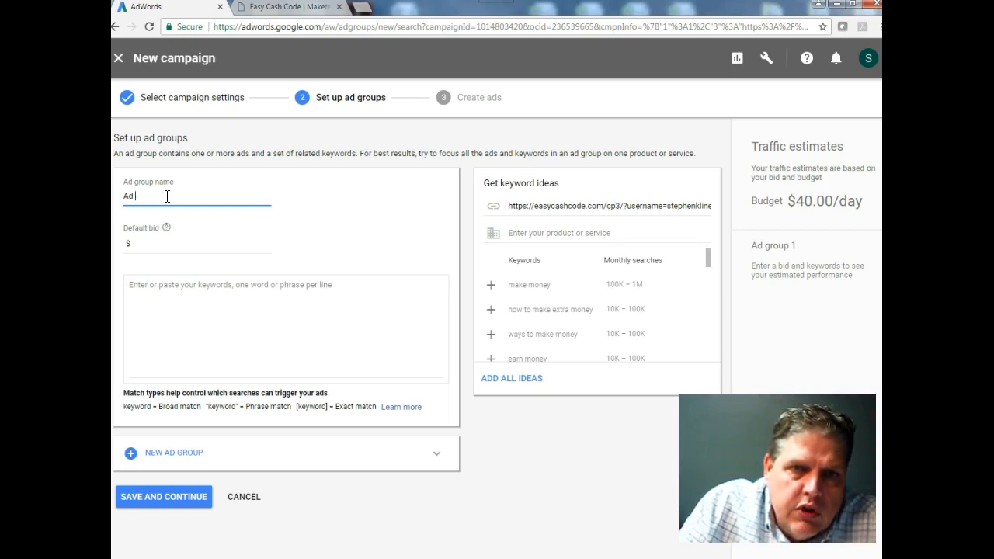
key(BackSpace)
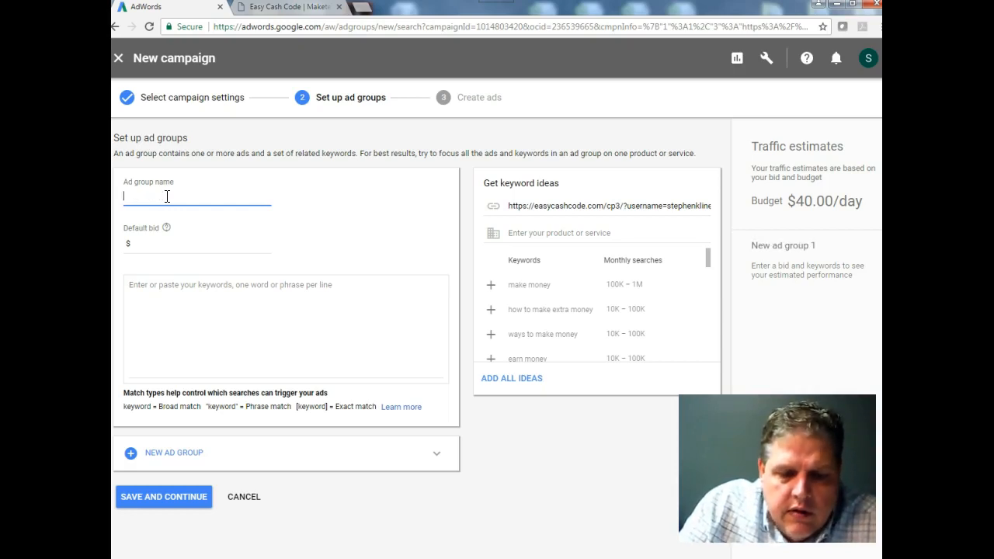
text(Easy Cash Code)
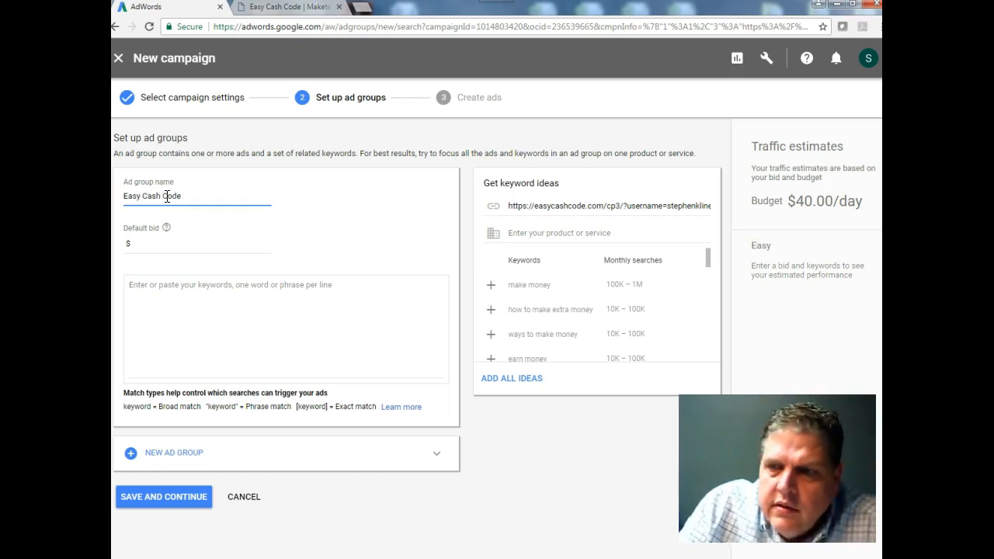
text( 12)
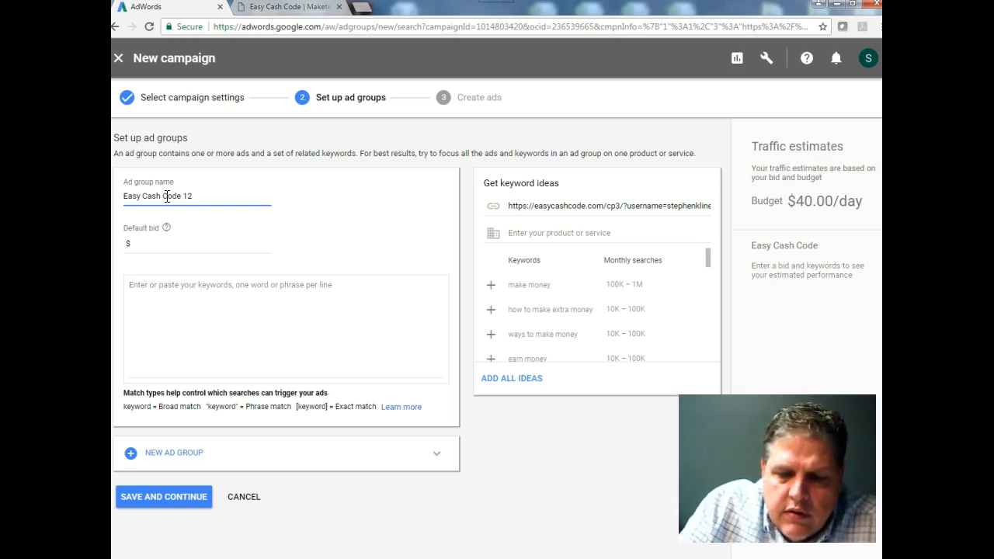
text(-11-)
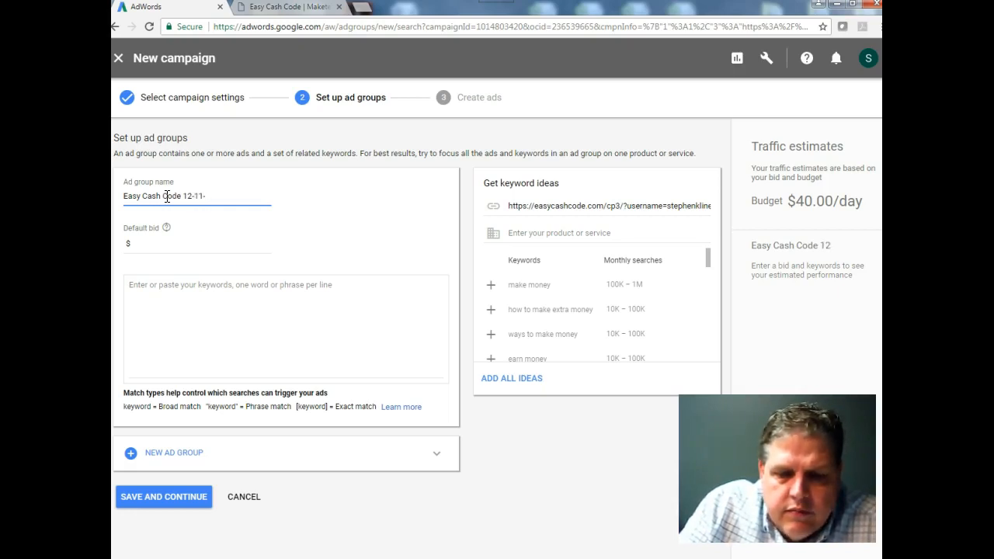
text(17)
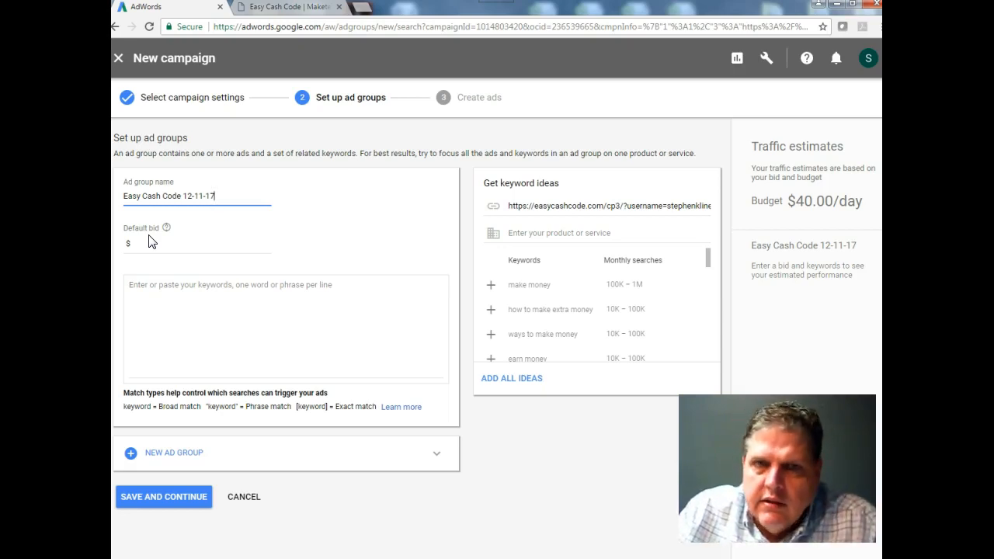
- Set the ad group's default bid to $.45
click(138, 245)
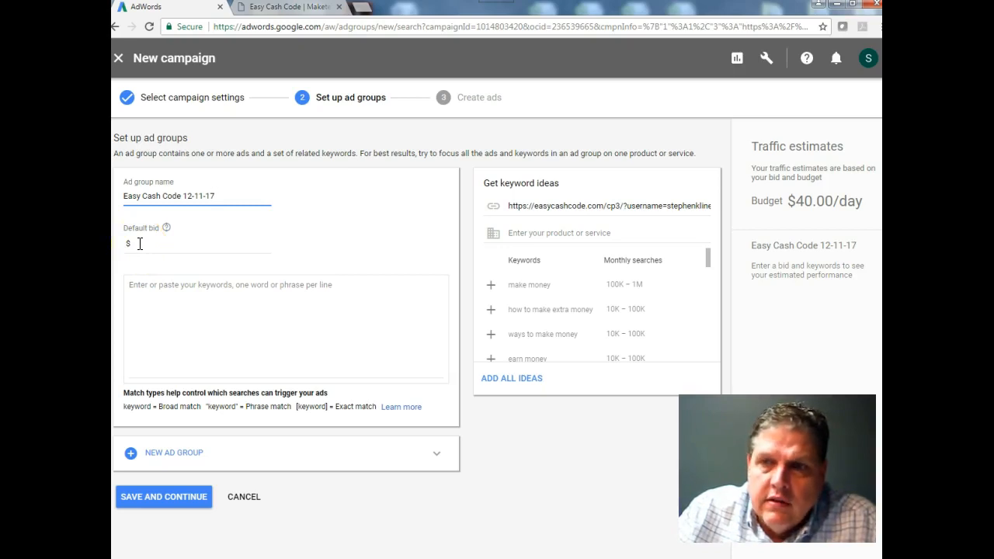
click(140, 244)
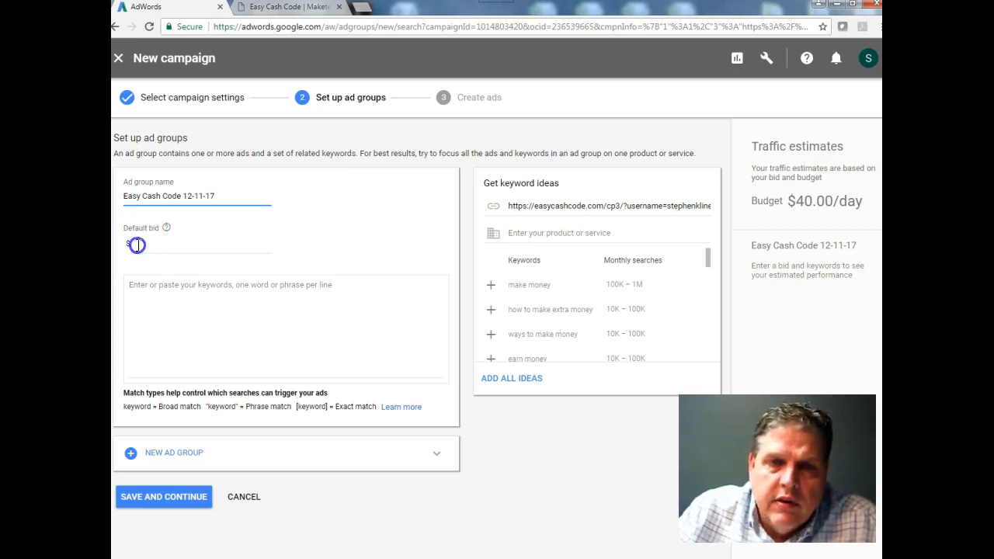
text(.47)
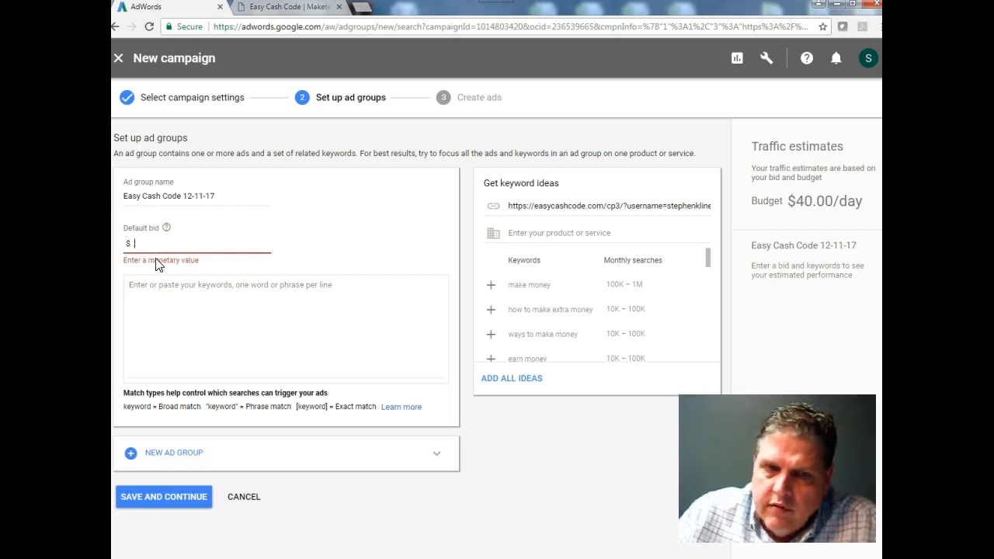
click(151, 263)
key(BackSpace)
text(5)
click(153, 265)
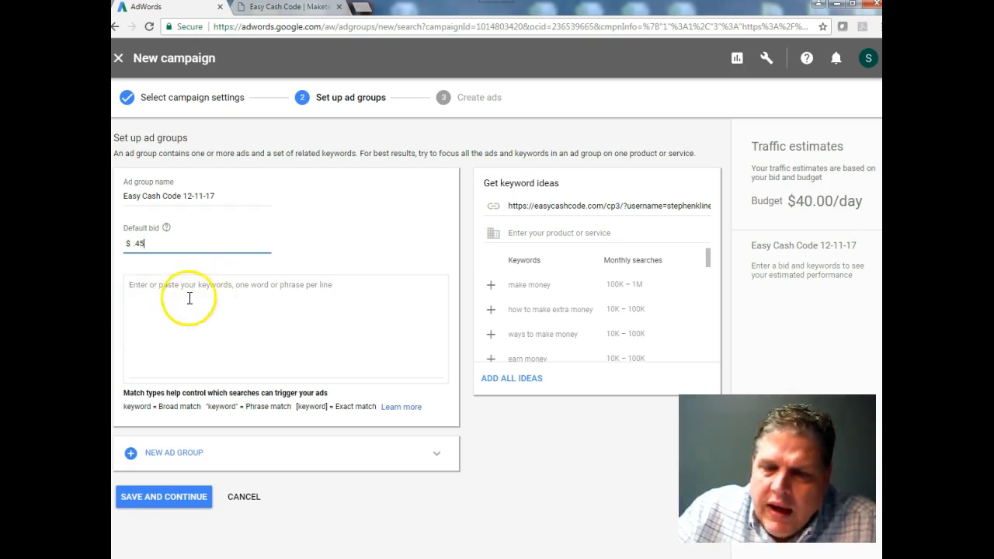
- Enter "earn money online" as the ad group's keyword and save the ad group to continue to ad creation
click(132, 286)
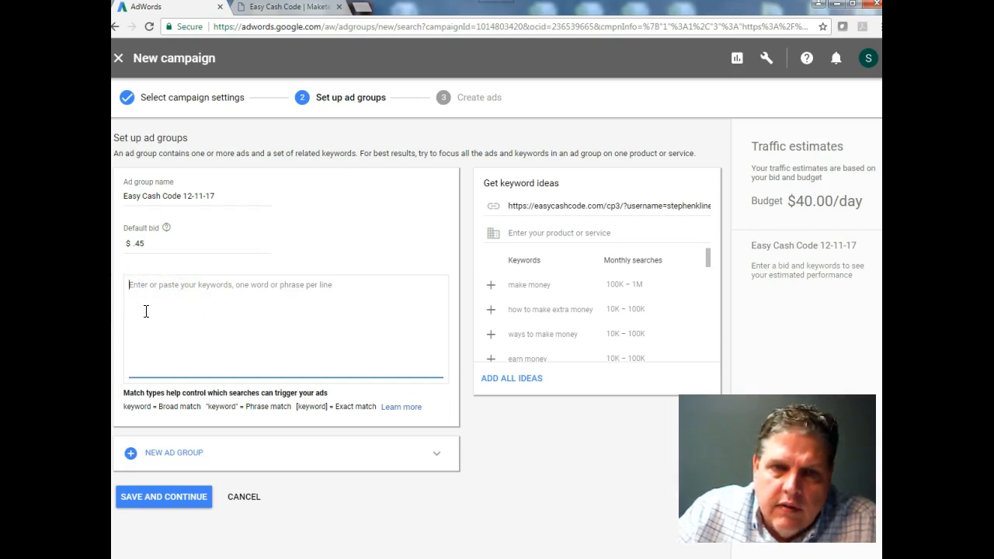
text(earn)
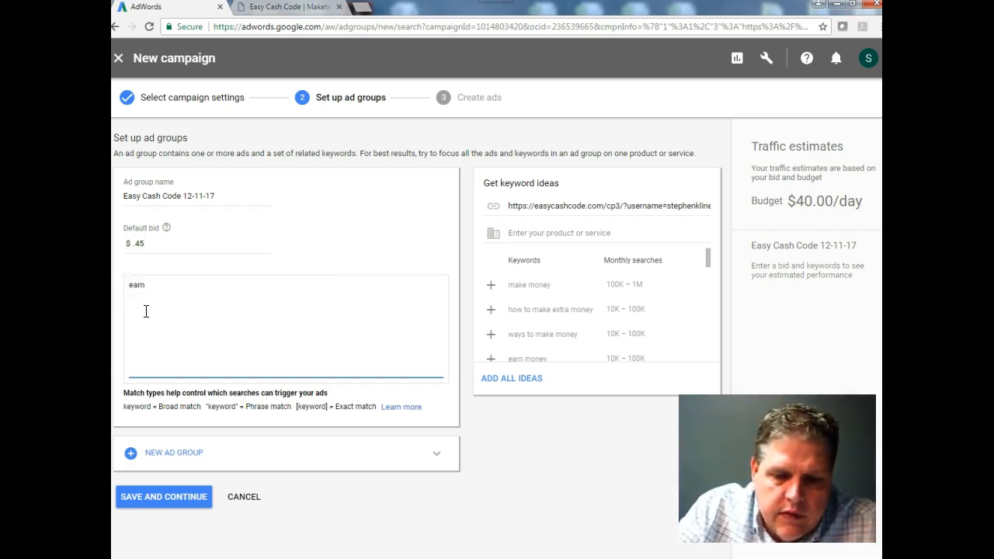
text( money)
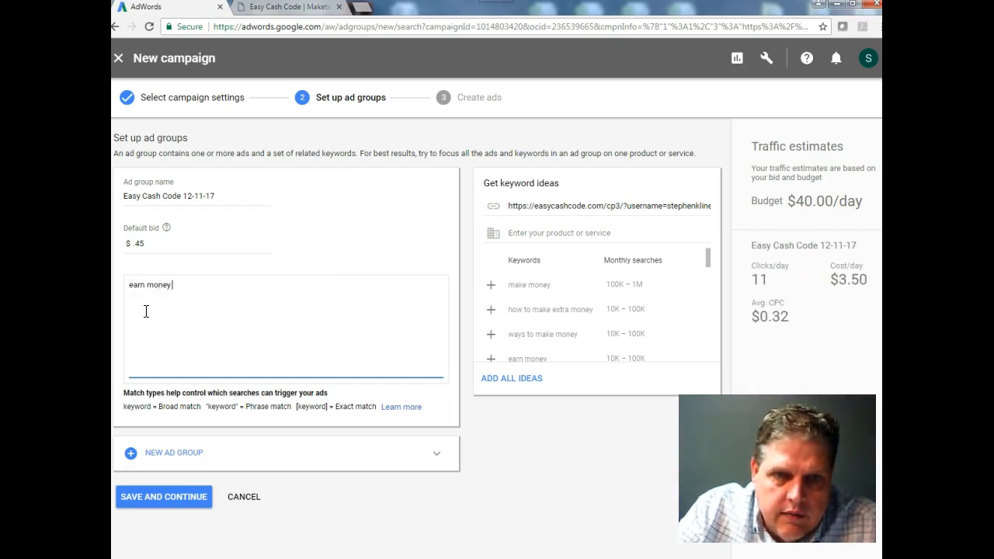
text(online)
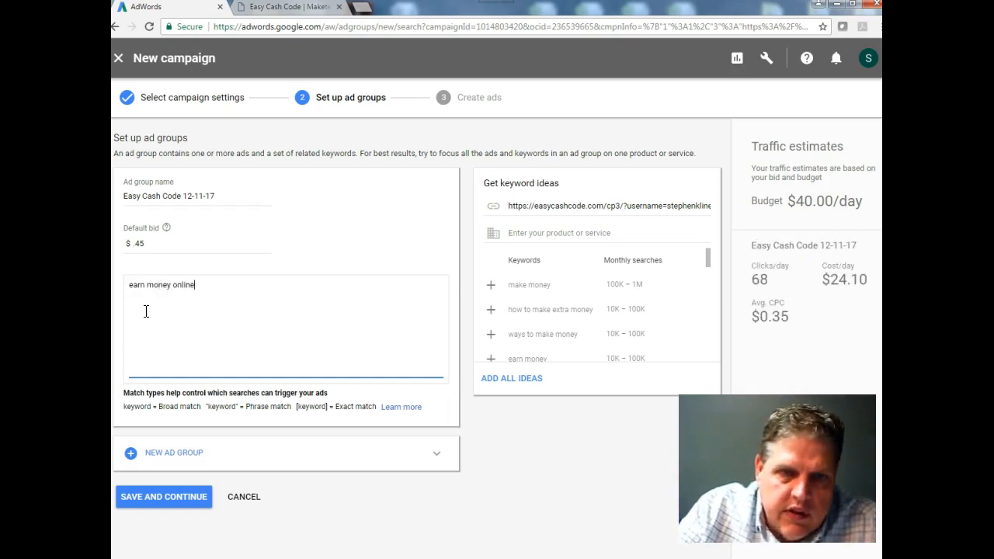
key(Return)
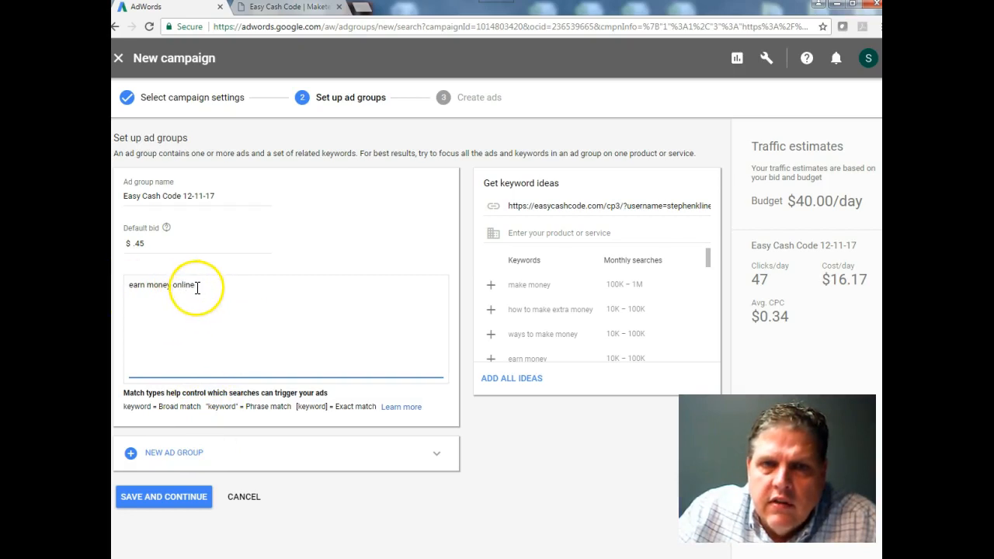
click(140, 243)
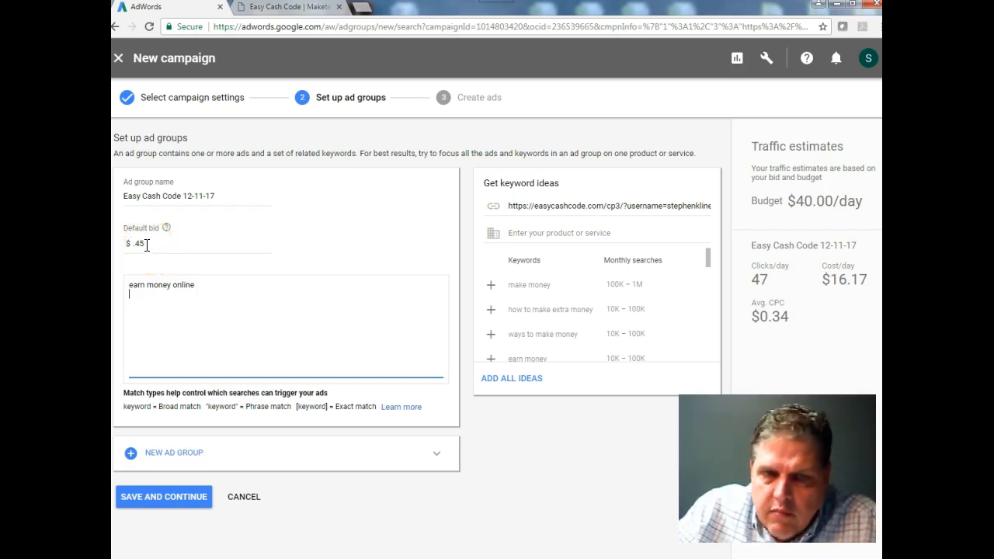
click(148, 244)
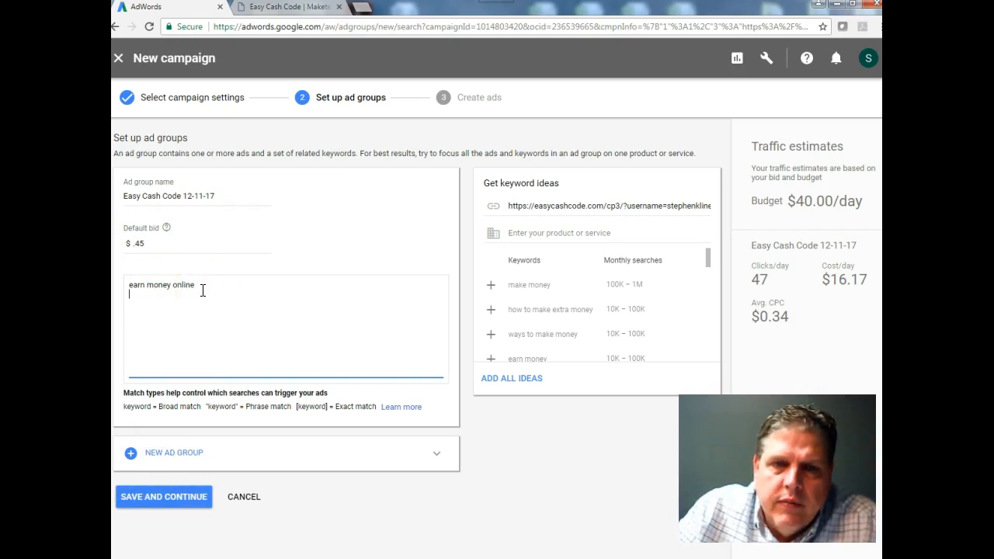
click(152, 497)
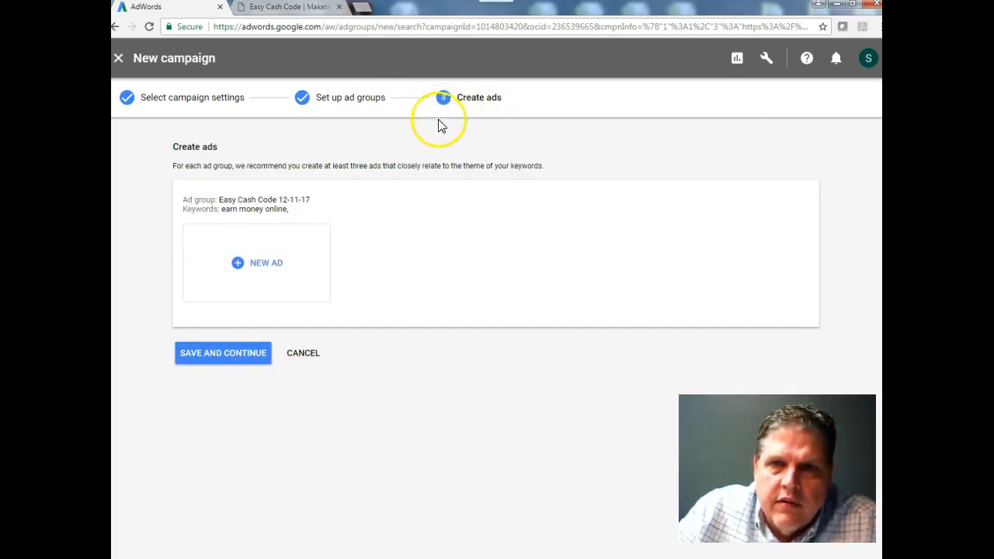
- Start a new text ad for the Easy Cash Code 12-11-17 ad group
click(267, 268)
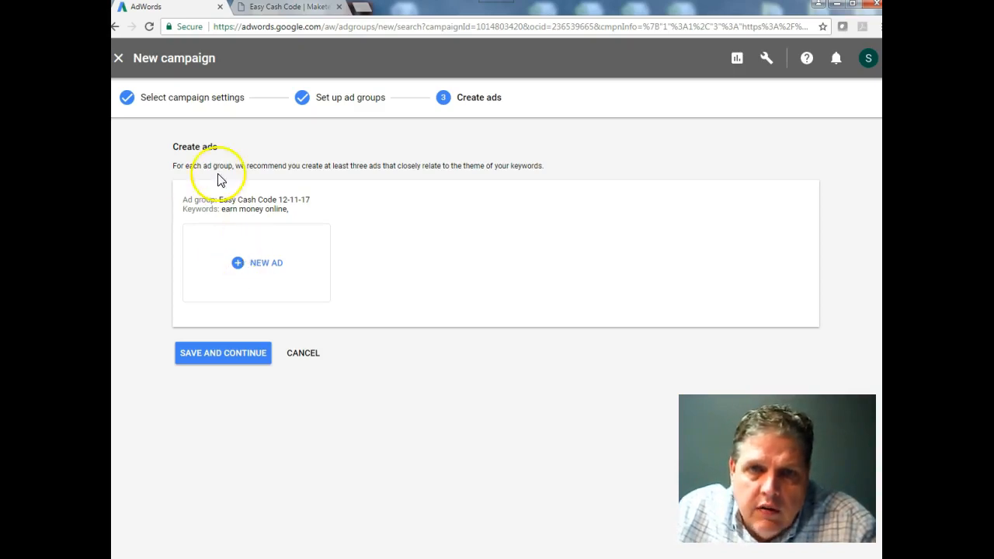
click(261, 264)
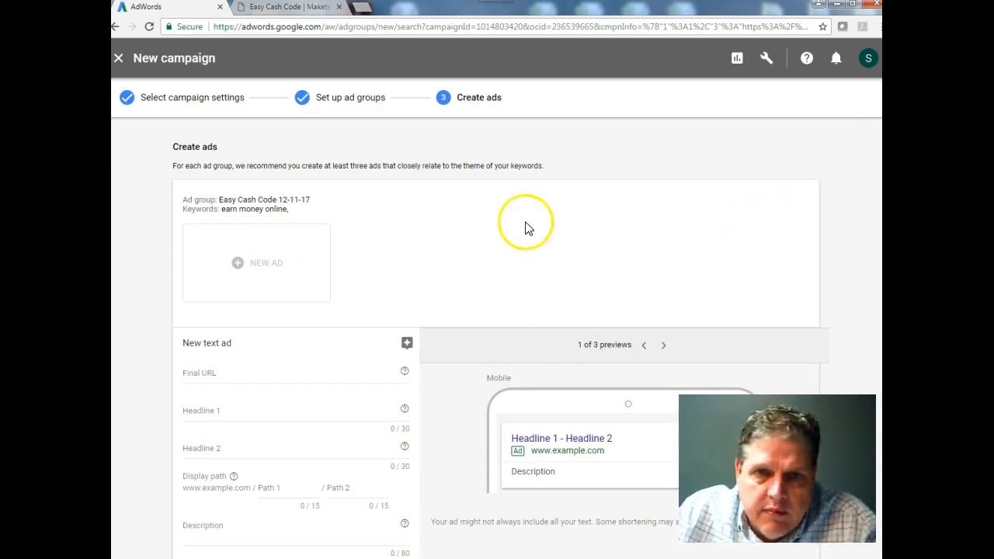
scroll(565, 209, down, 2)
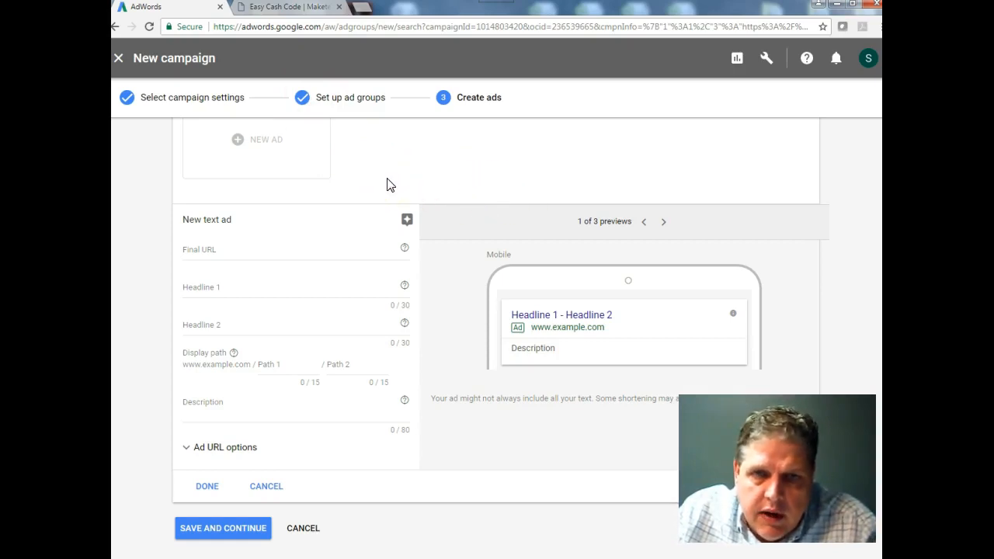
- Copy the third capture page's link (cp3) from the Easy Cash Code site and paste it as the AdWords text ad's Final URL
click(272, 8)
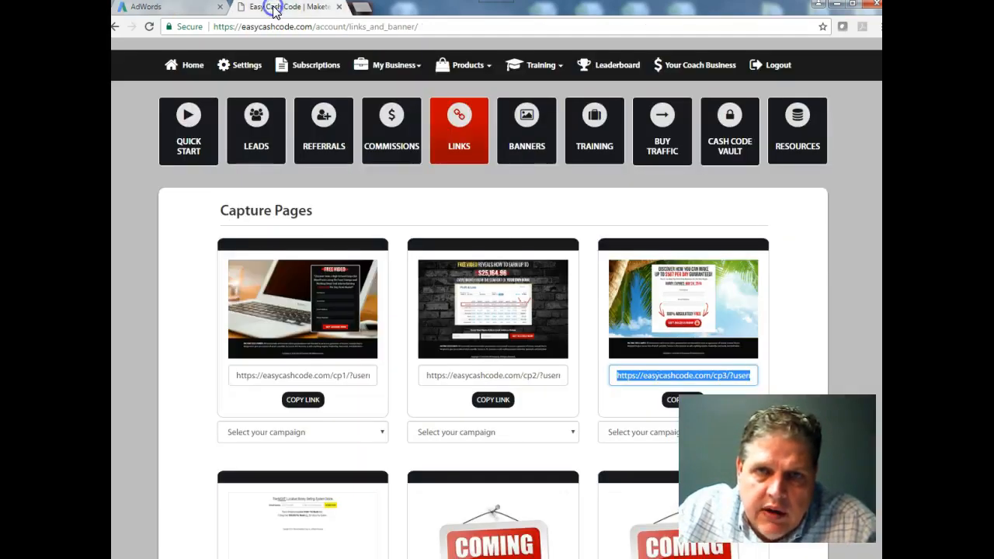
right_click(647, 382)
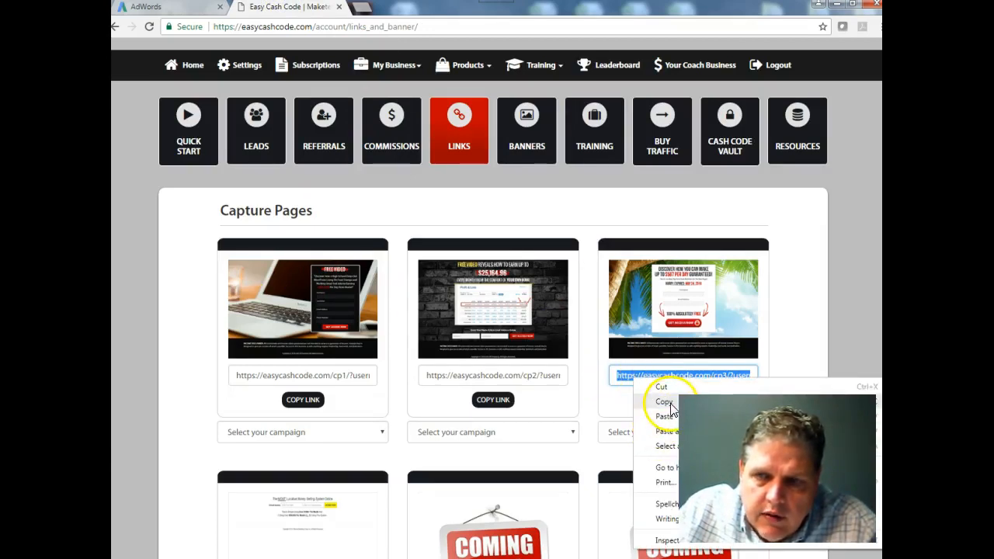
click(669, 406)
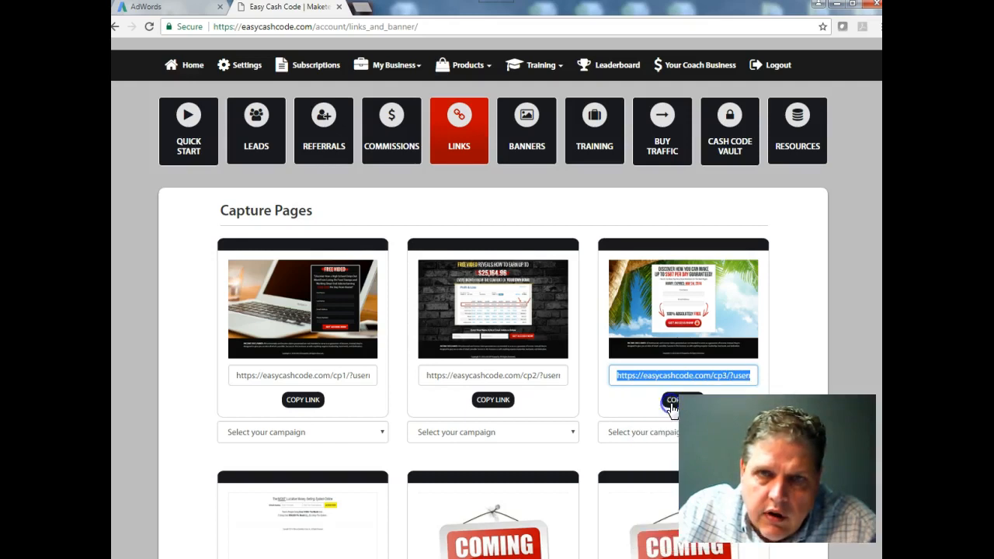
click(173, 9)
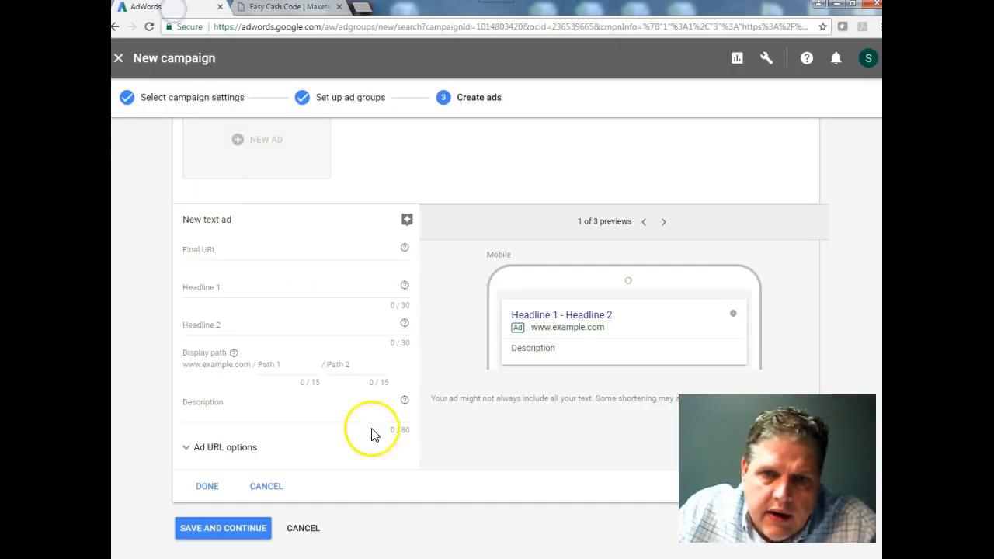
click(185, 251)
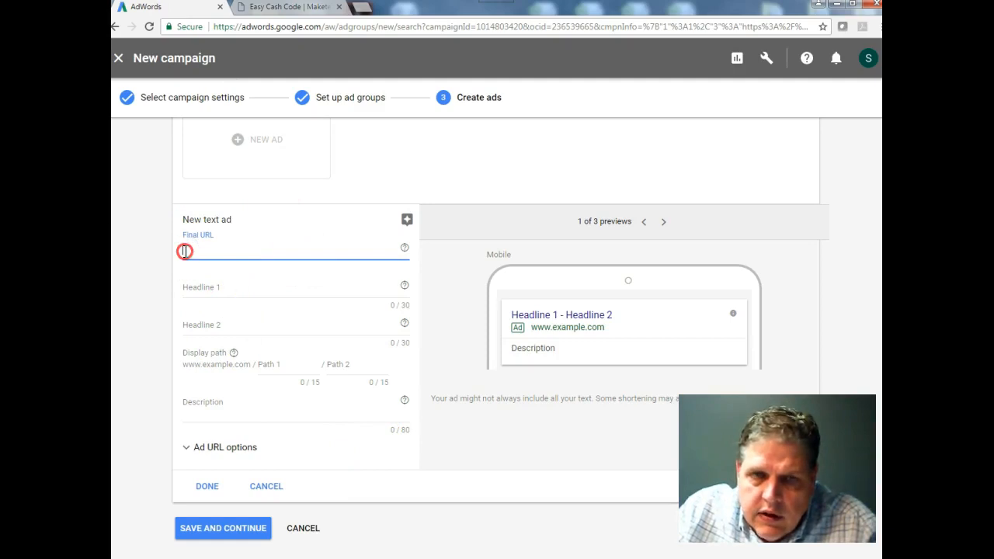
right_click(185, 251)
click(218, 327)
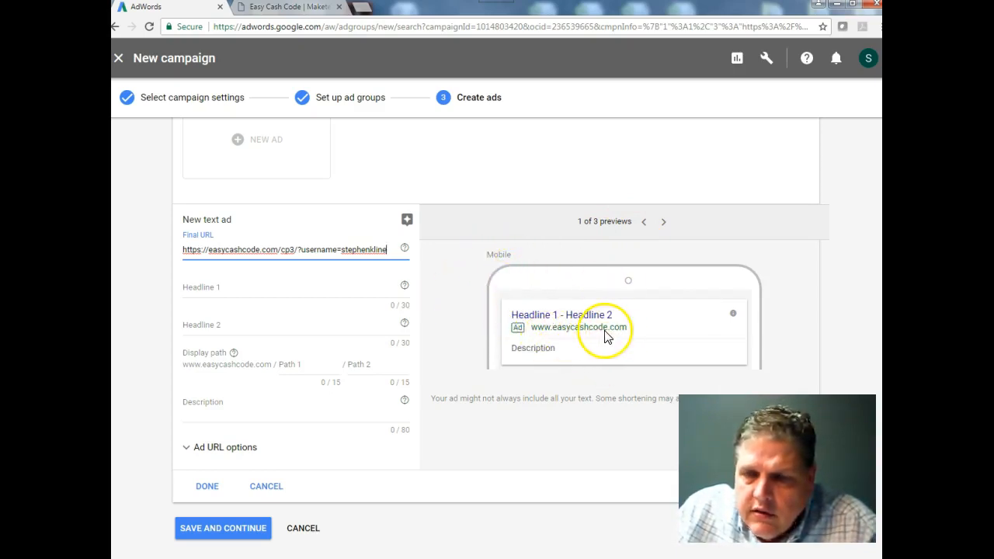
- Look through the text ad's desktop and display previews and return to the mobile preview
click(664, 223)
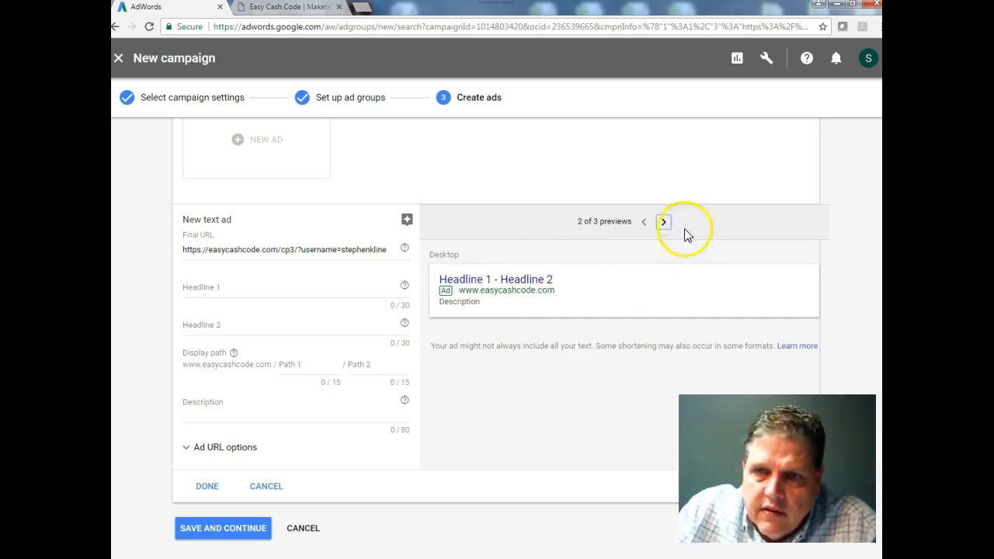
click(663, 222)
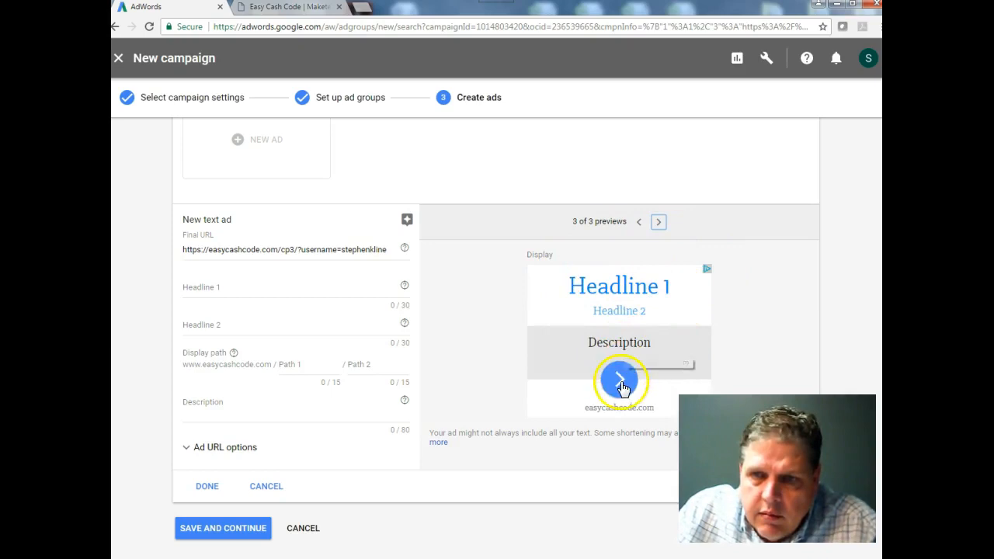
click(639, 223)
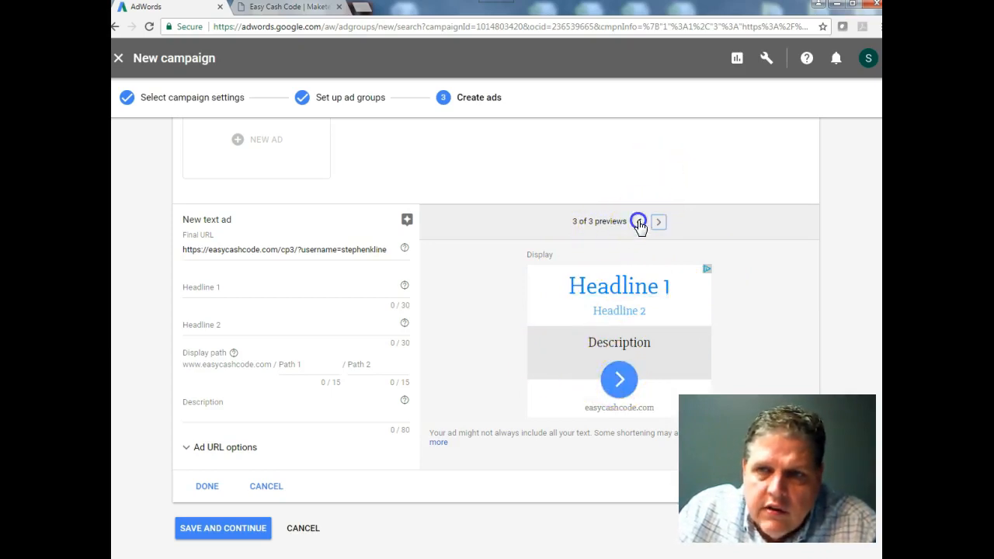
click(641, 223)
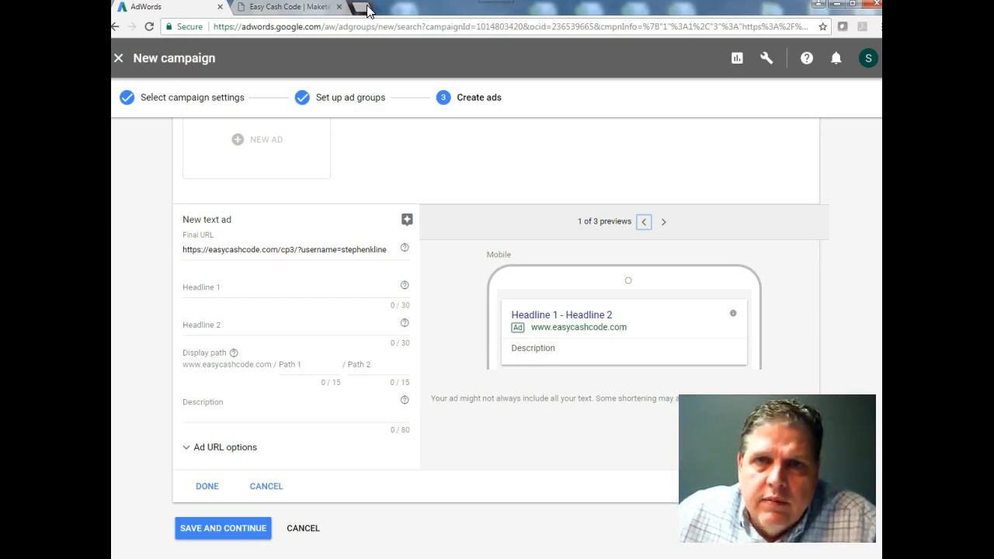
- Search Google for "earn money online" in a new browser tab and look through the ads and results for headline ideas
click(361, 8)
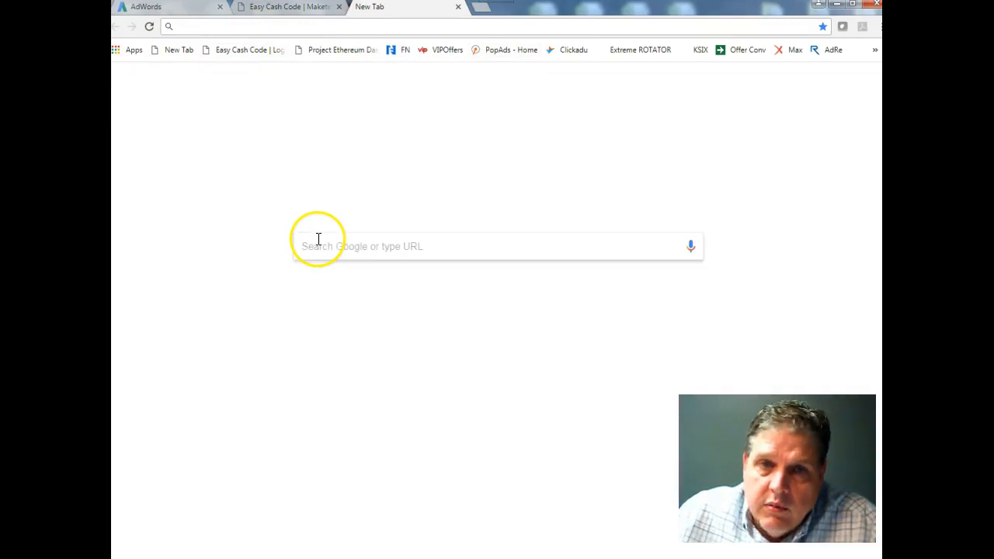
click(318, 247)
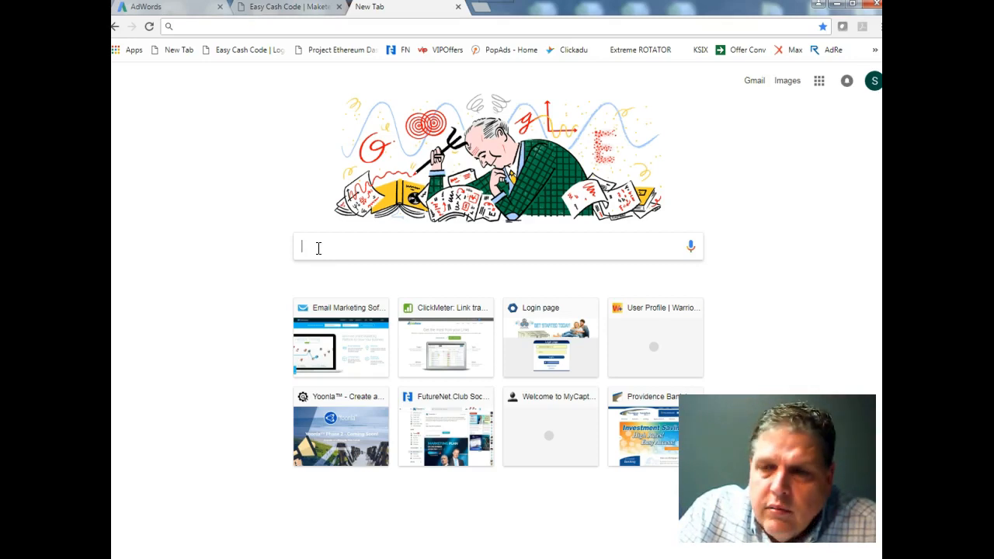
text(earn money )
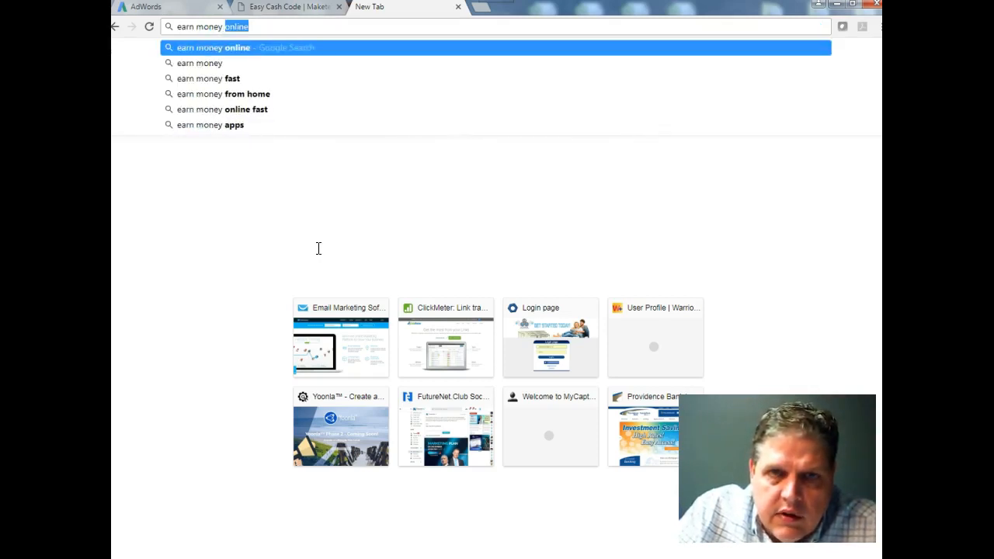
text(online)
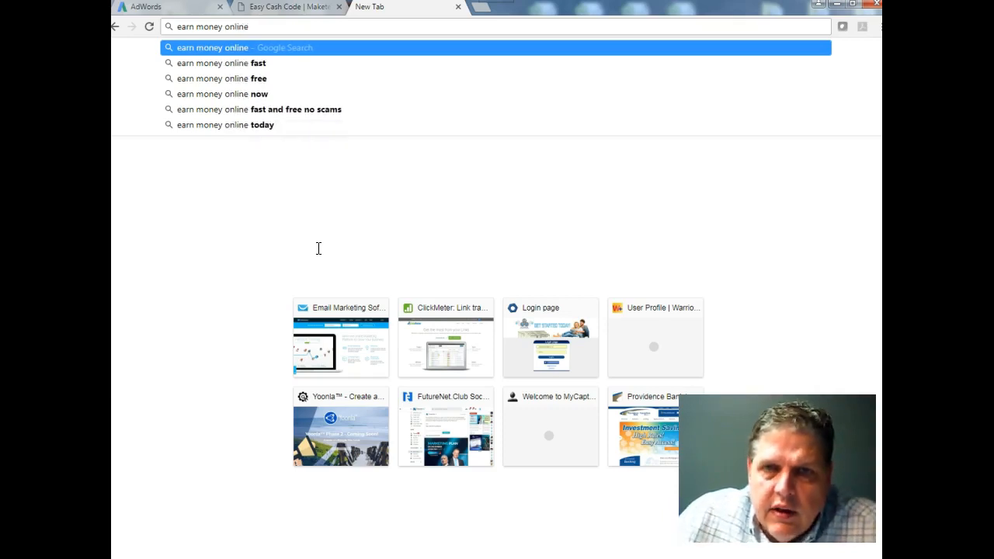
key(Return)
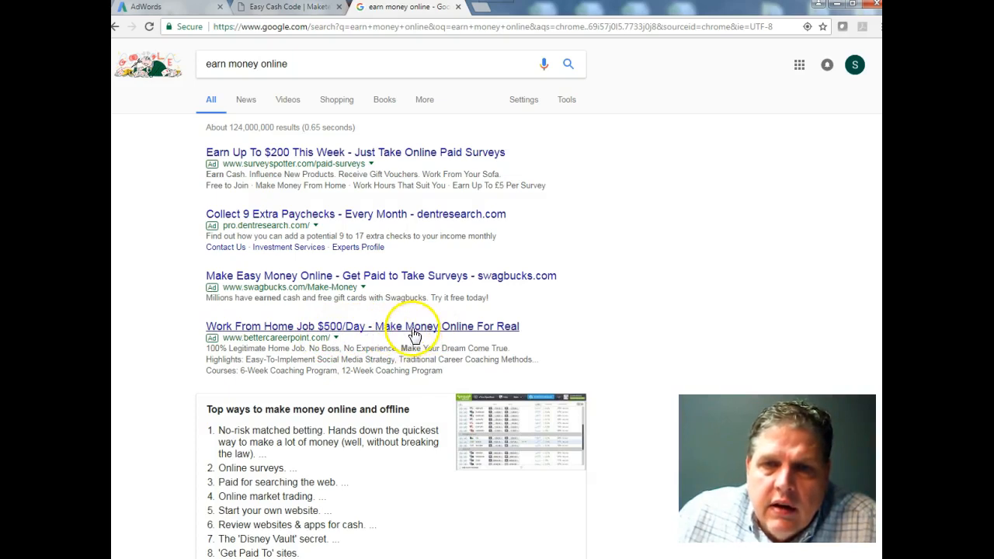
scroll(566, 275, down, 6)
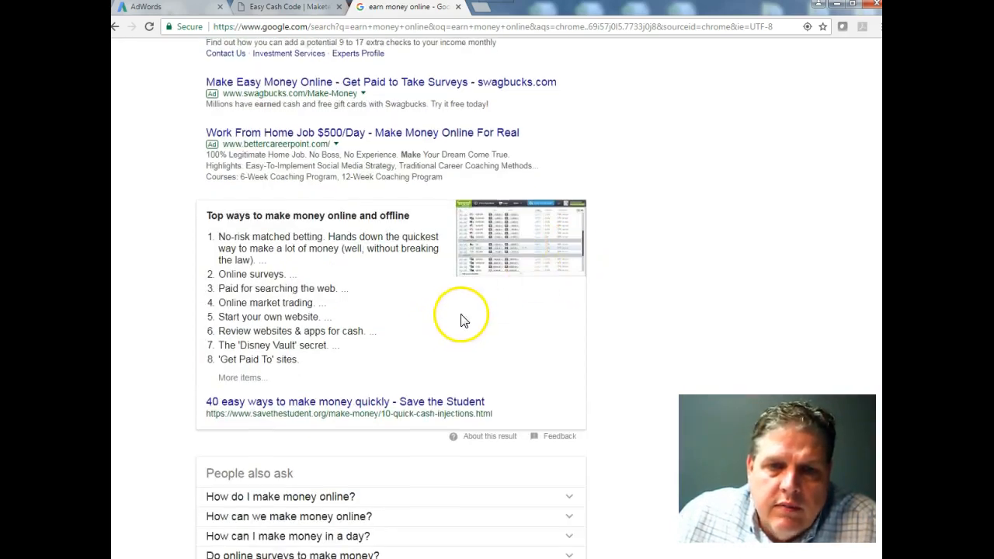
scroll(388, 310, down, 3)
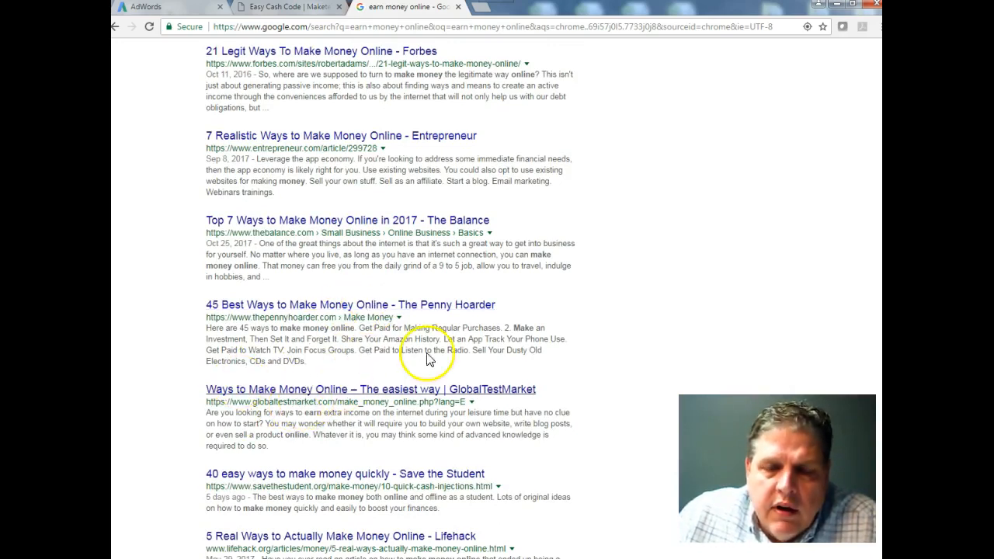
scroll(446, 355, up, 3)
scroll(446, 356, up, 6)
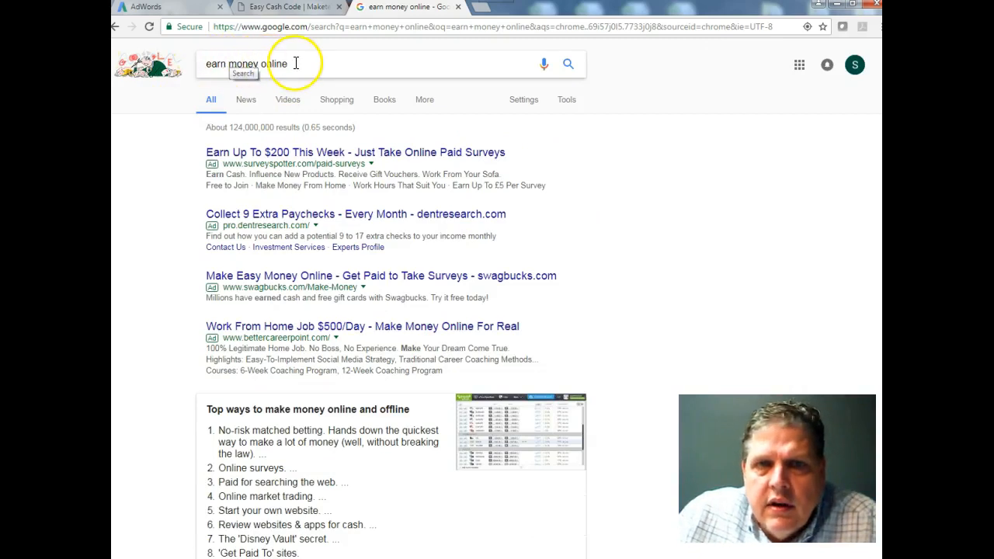
- Search Google for "make money today online" and look through the ads and results
drag(292, 62, 147, 67)
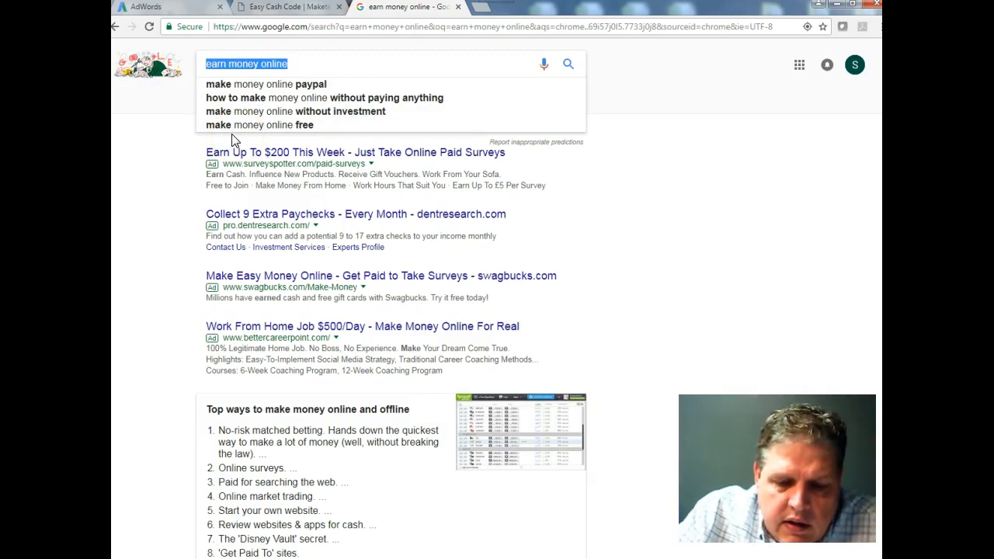
text(make money tod)
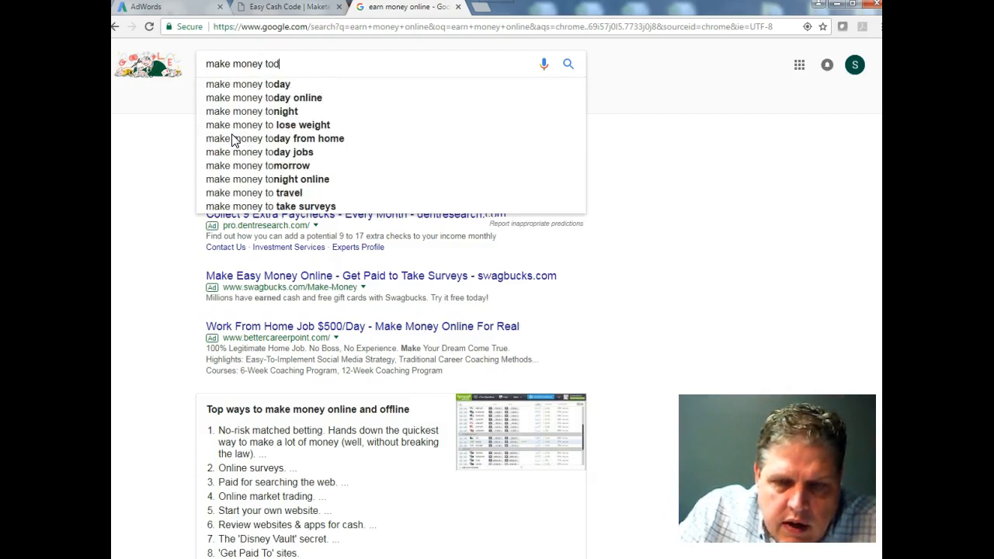
text(ay o)
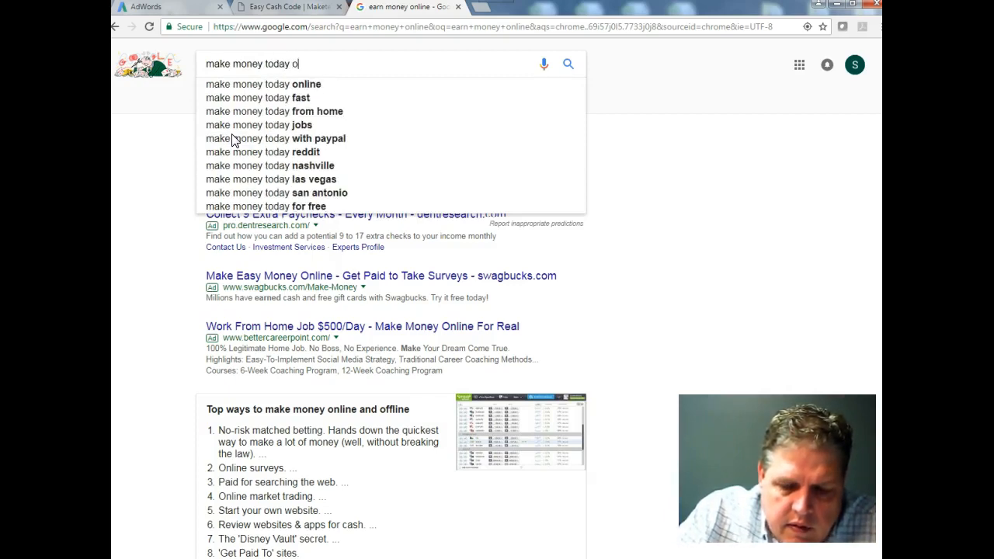
text(nline)
key(Return)
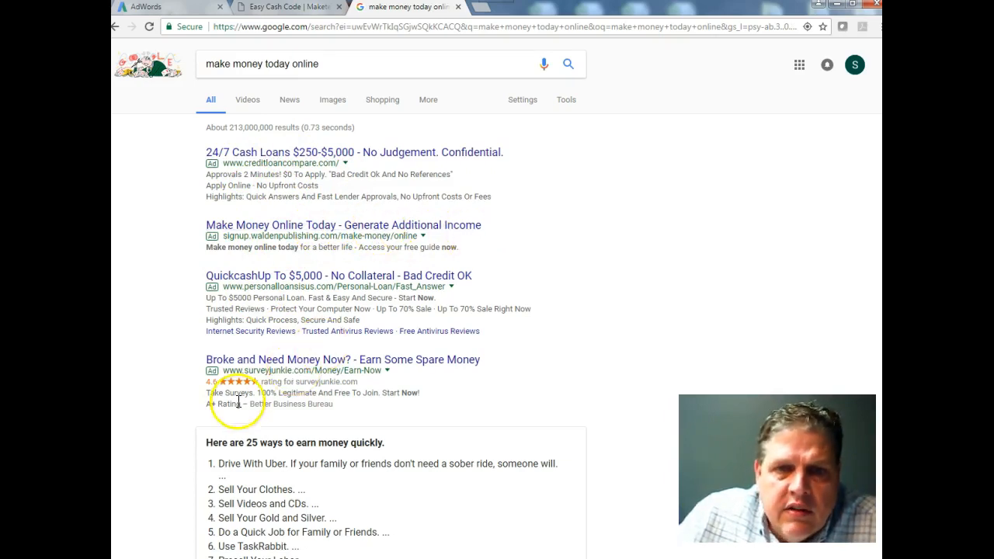
scroll(484, 262, down, 6)
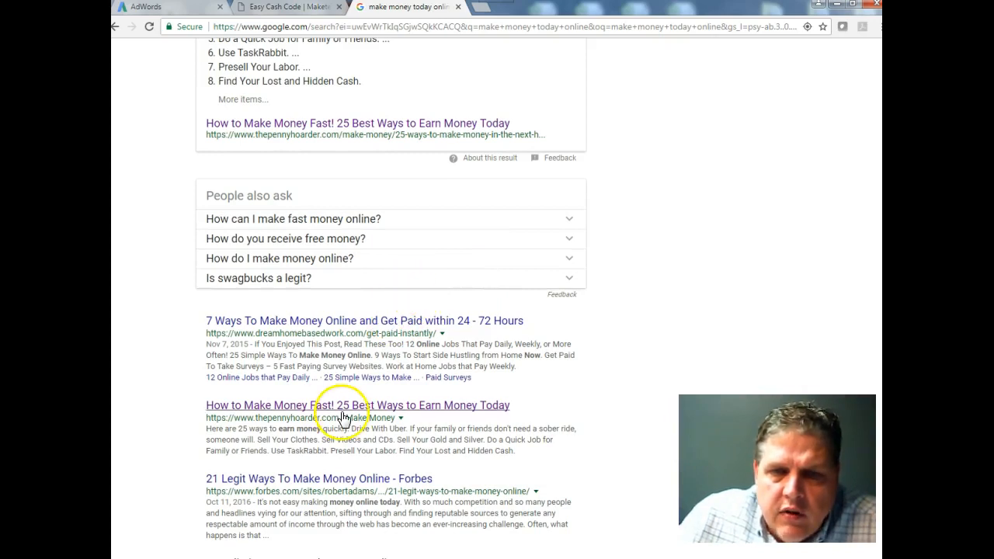
scroll(825, 170, up, 6)
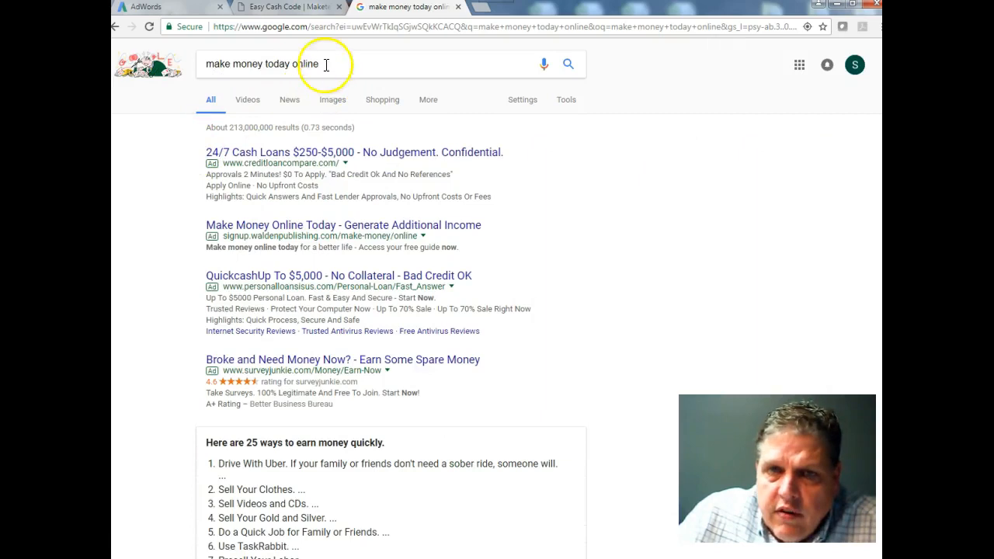
- Search Google for the suggested phrase "earn money today" to view its ads
drag(323, 65, 198, 64)
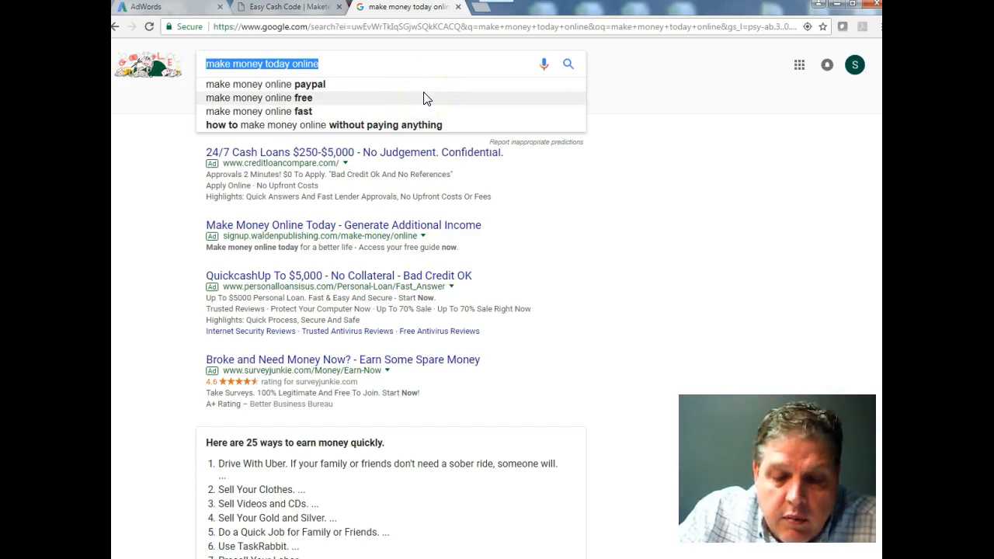
text(ea)
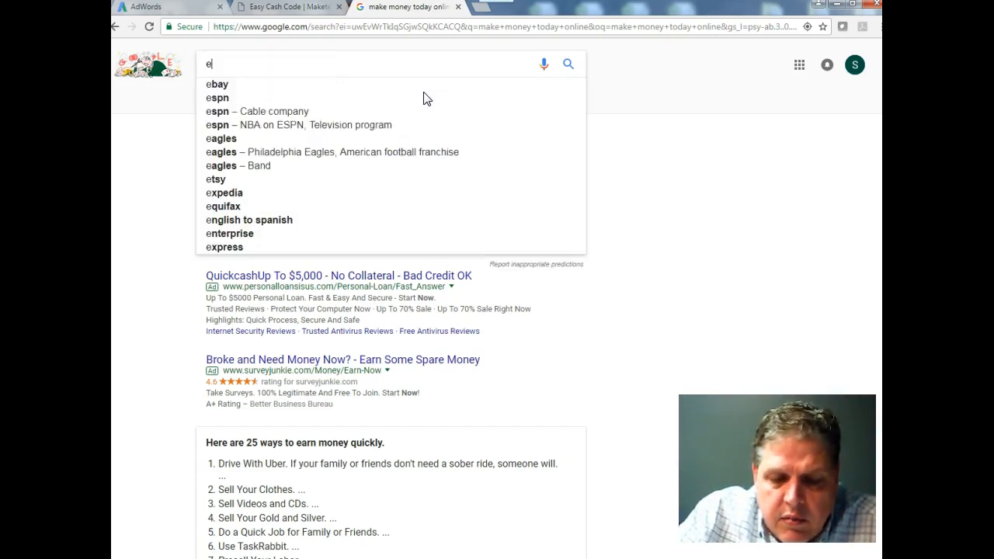
text(rn)
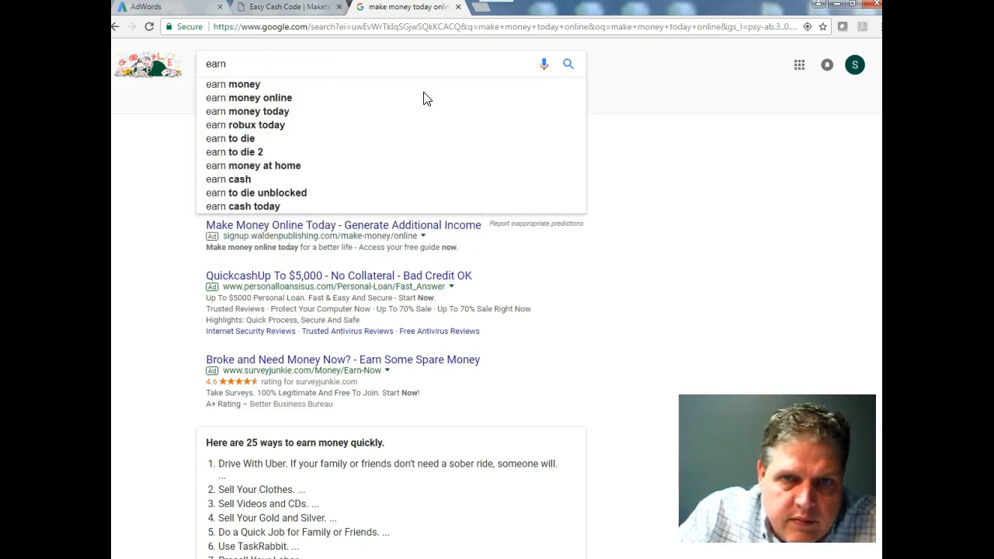
click(250, 113)
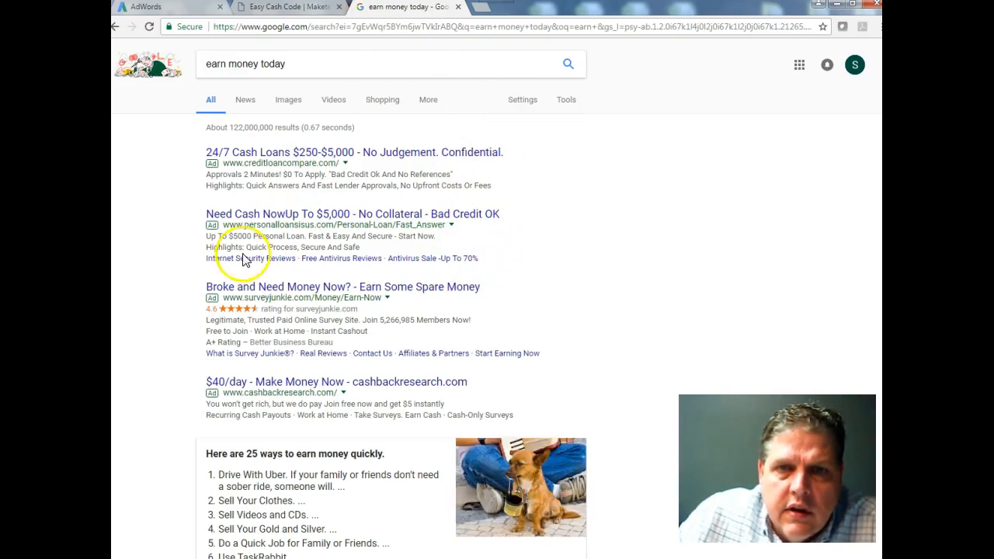
- Search Google for the suggested phrase "earn money from home" and look through its ads and results
click(287, 64)
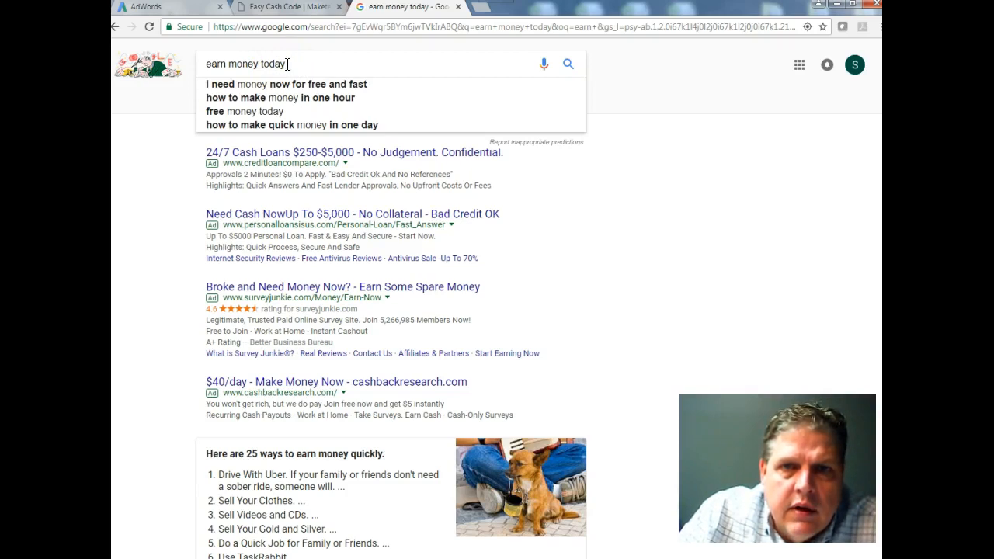
key(BackSpace)
key(BackSpace)
key(BackSpace)
key(BackSpace)
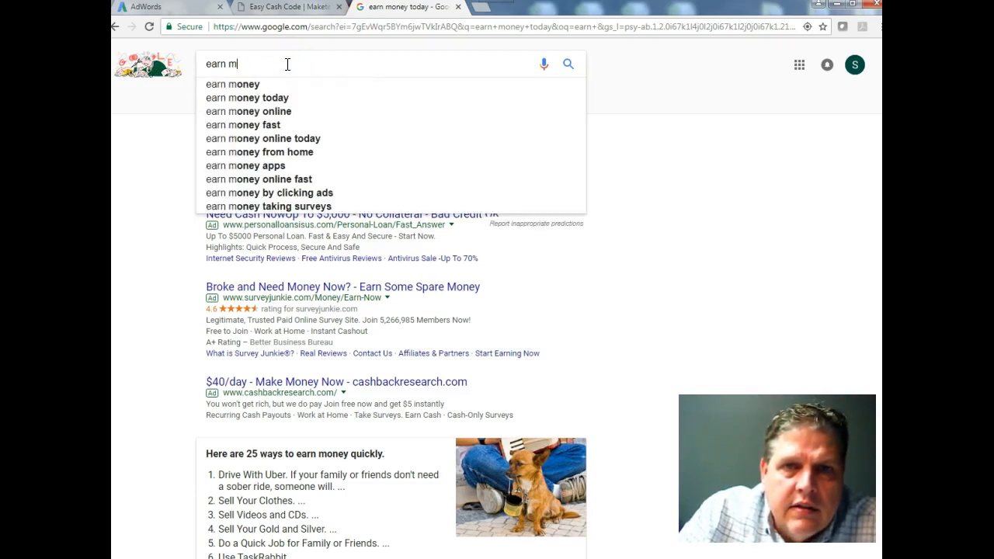
click(245, 152)
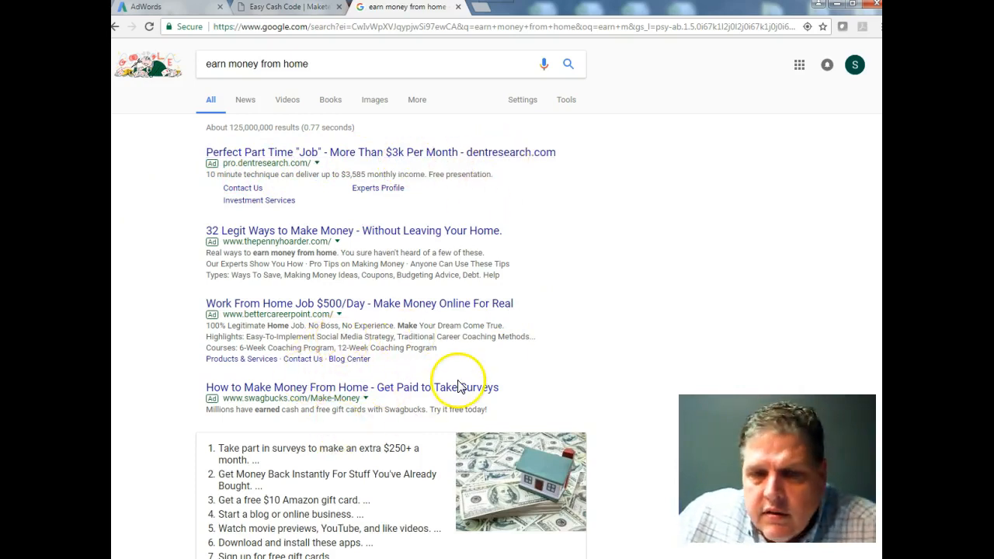
scroll(458, 386, down, 9)
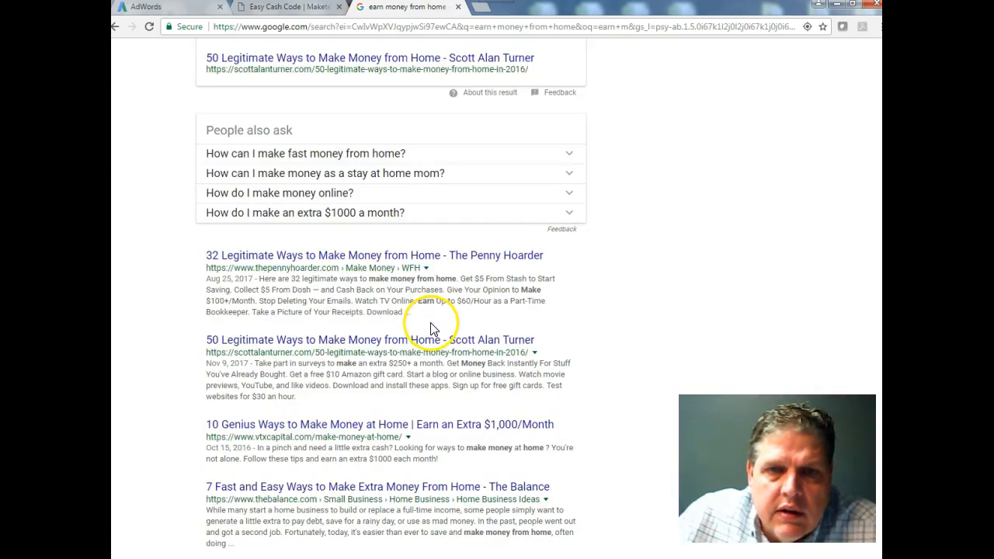
scroll(399, 349, up, 9)
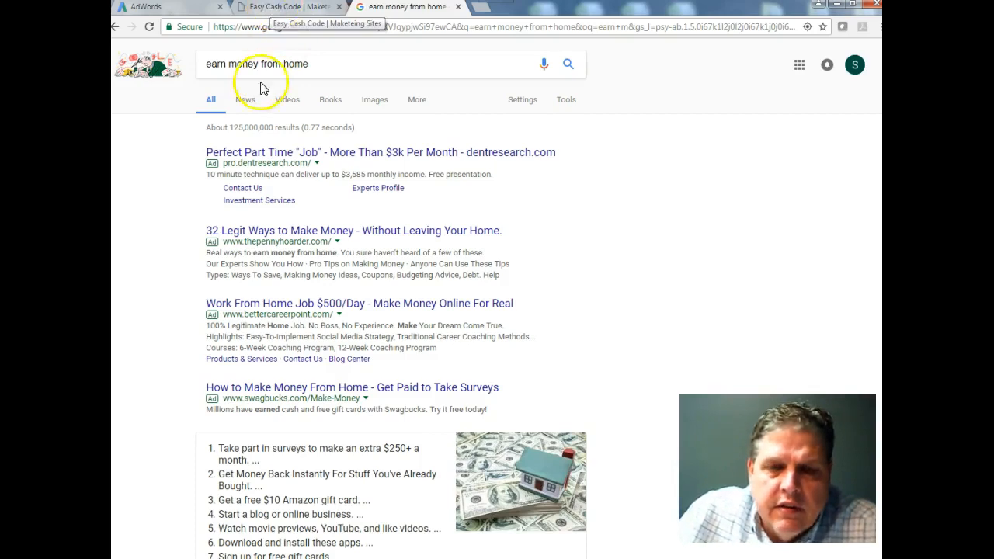
- Return to the AdWords text ad and set Headline 1 to "Make Up To $500 Per Day"
click(168, 10)
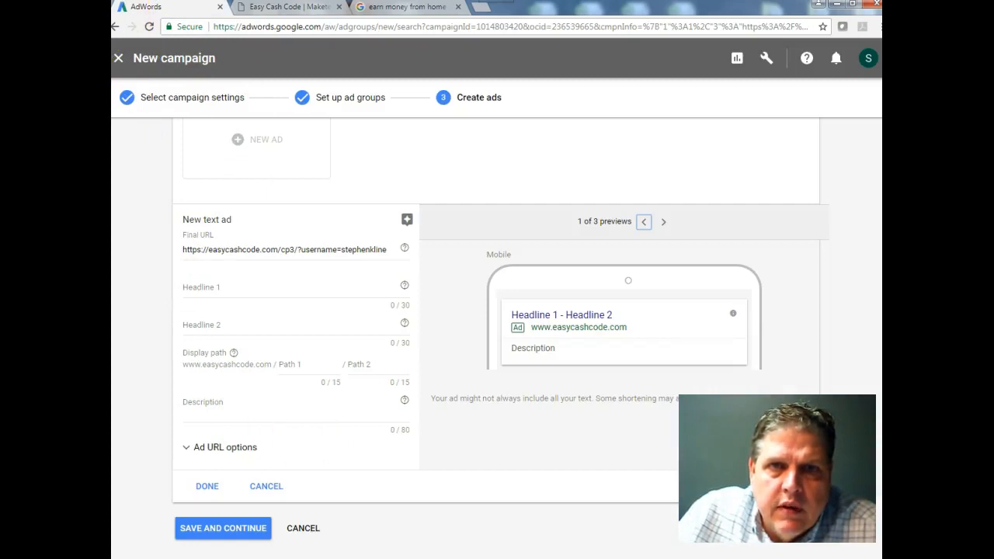
click(192, 289)
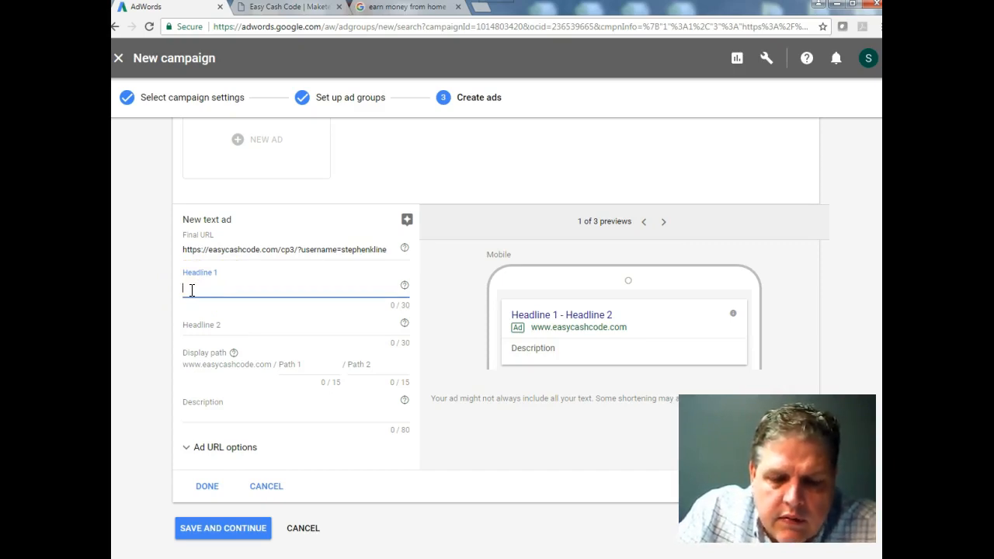
text(Ea)
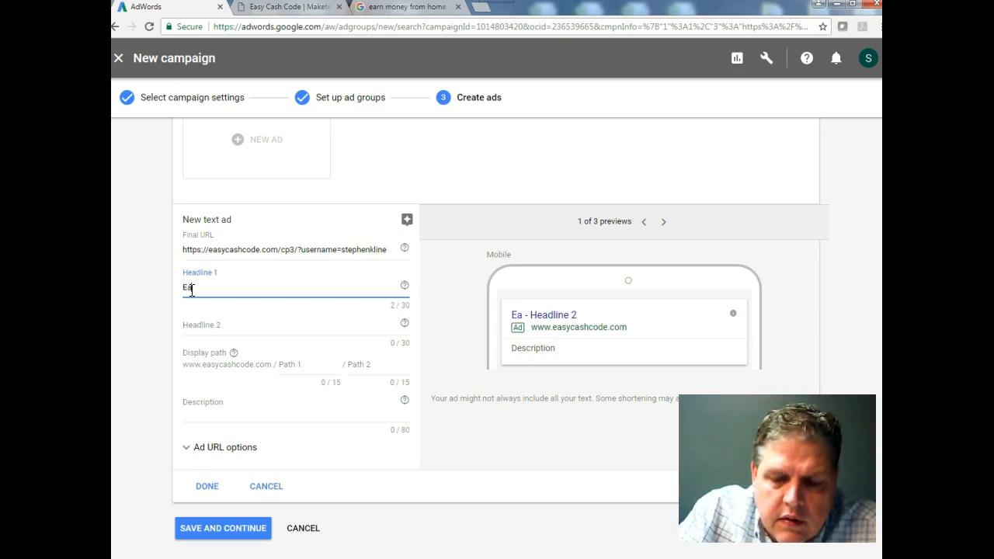
key(BackSpace)
key(BackSpace)
text(Make)
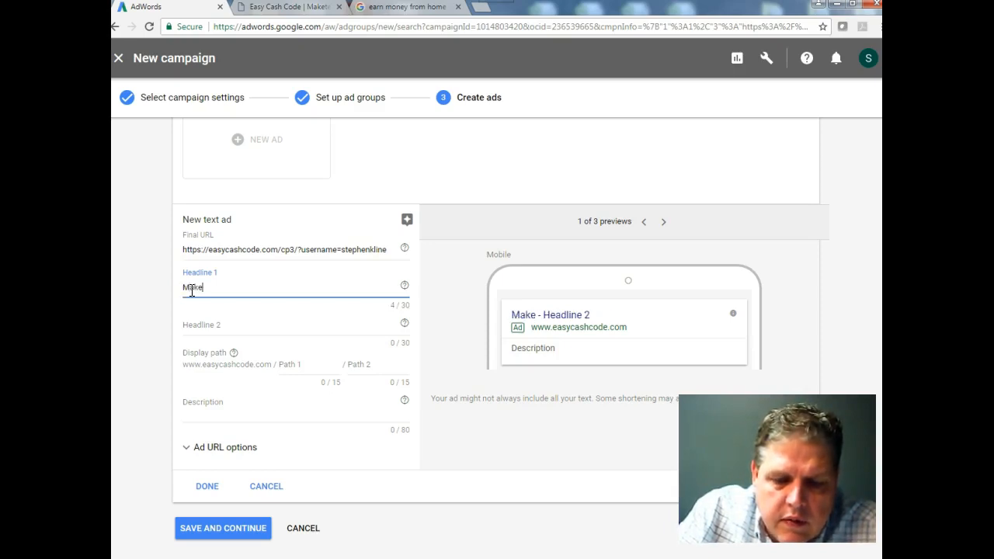
text( Up To $)
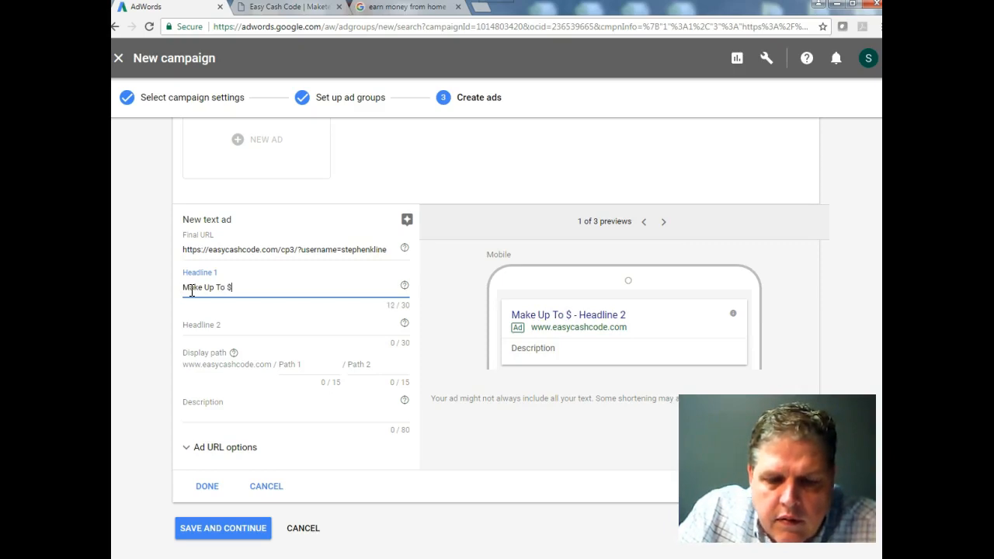
text(500 Per)
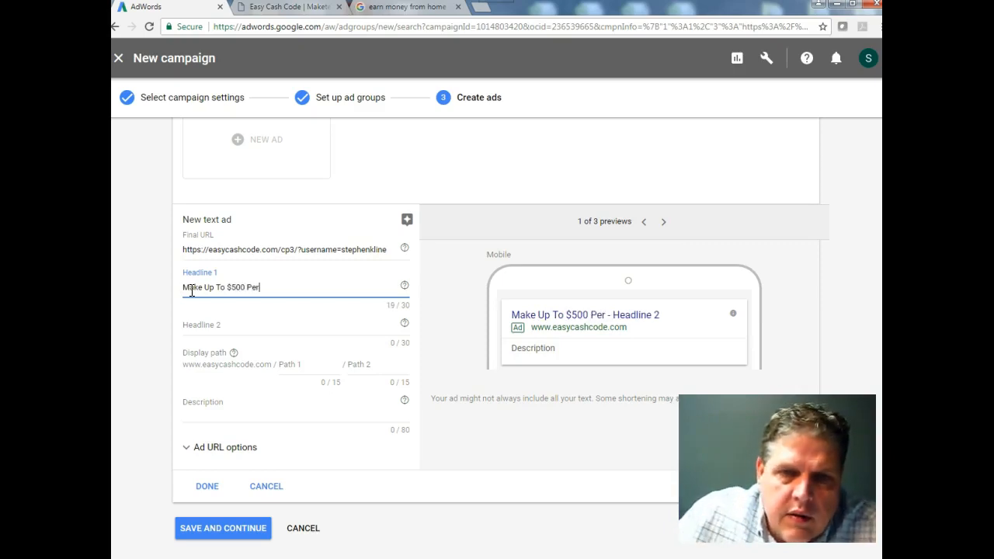
click(189, 290)
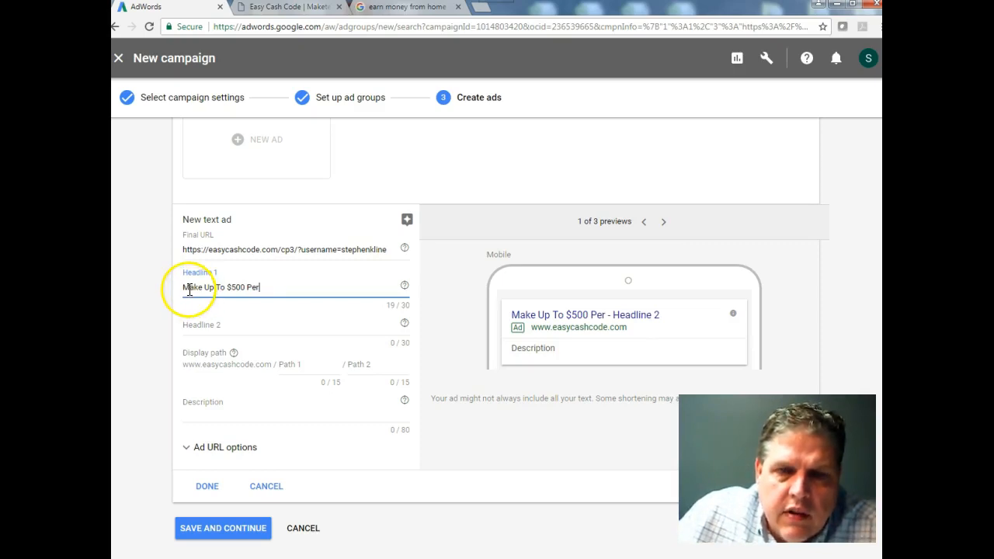
click(262, 287)
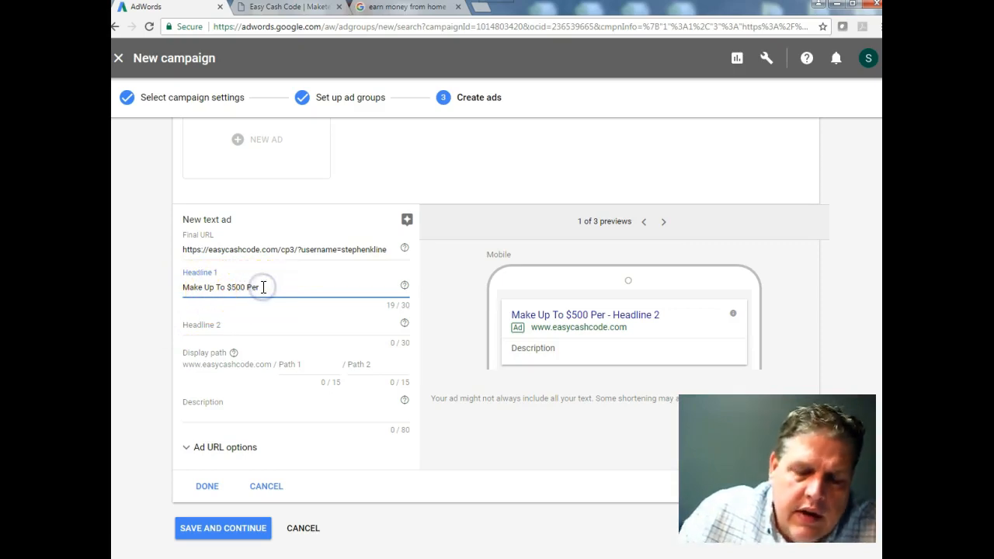
text(Day)
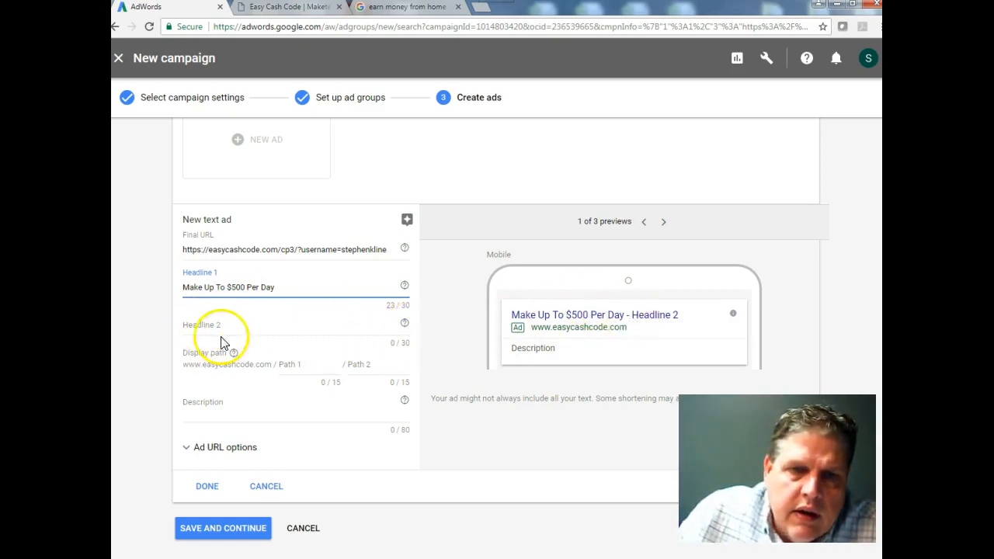
- Set the text ad's Headline 2 to "Crazy Simple Stupid Method"
click(189, 325)
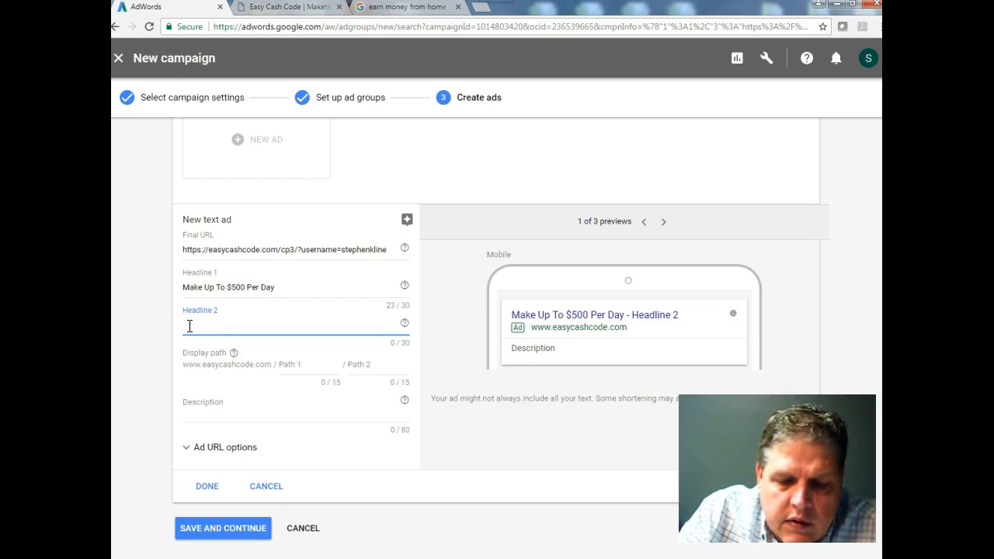
text(Cra)
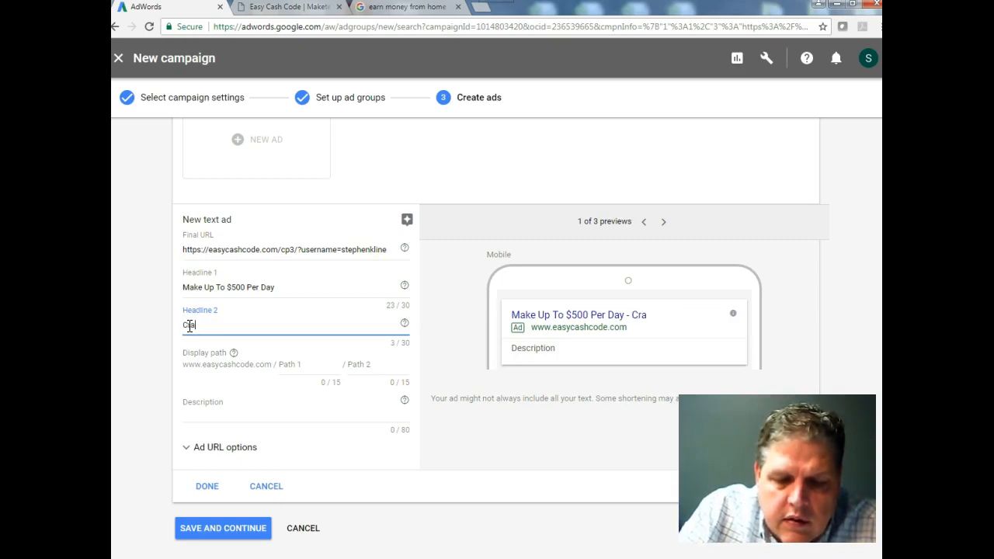
text(zy Simple)
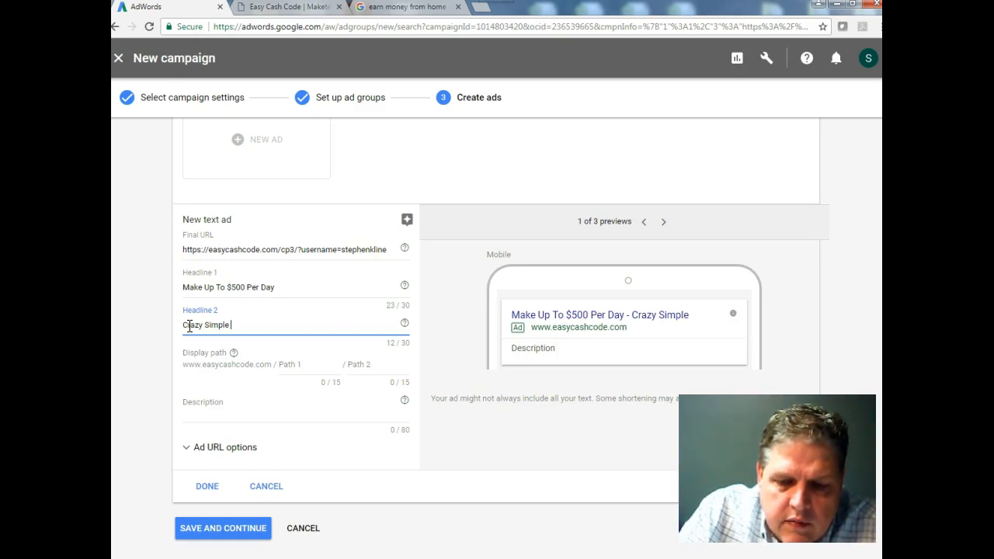
text(Stupid  Method)
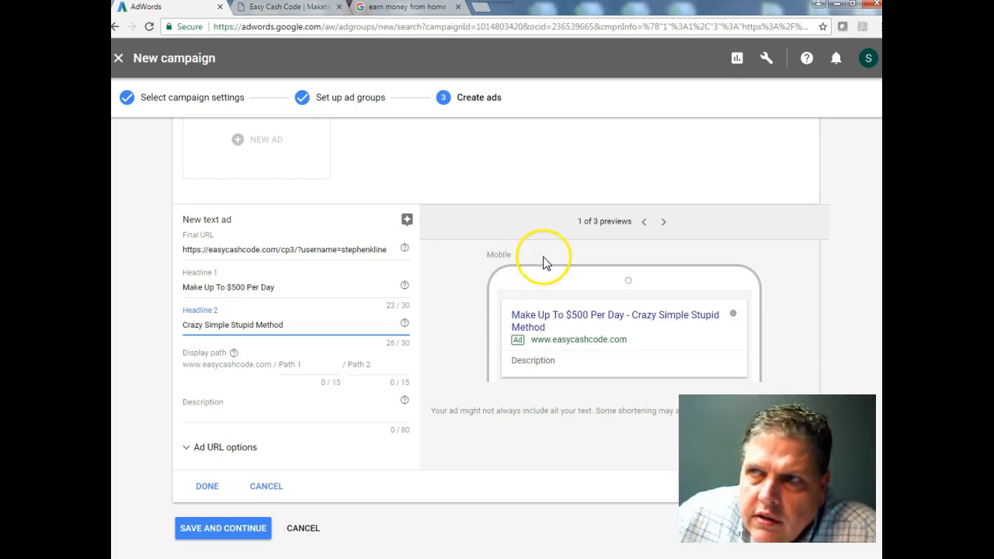
- Fill in the ad description with "Sign Up Today, Earn Today with Our Simple Stupid Method."
click(188, 401)
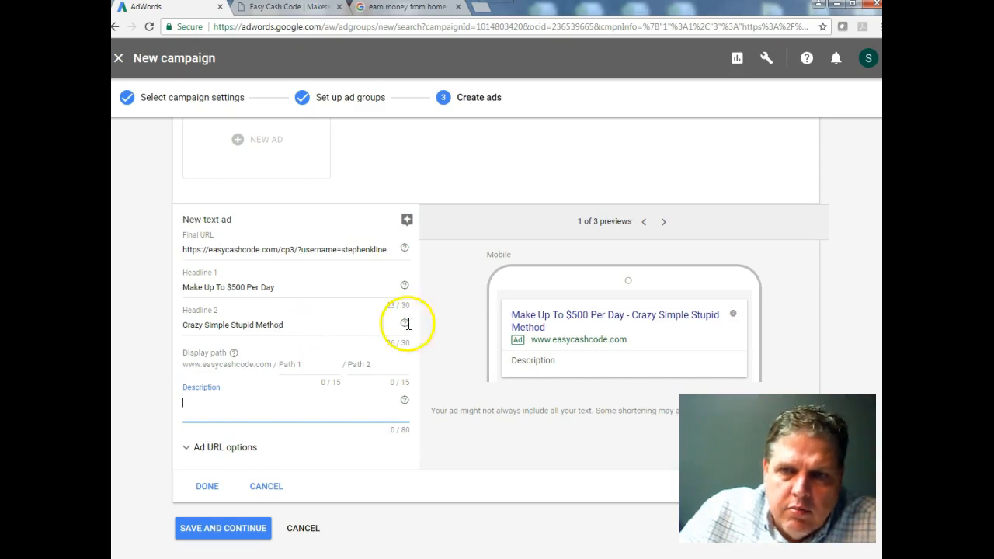
click(183, 405)
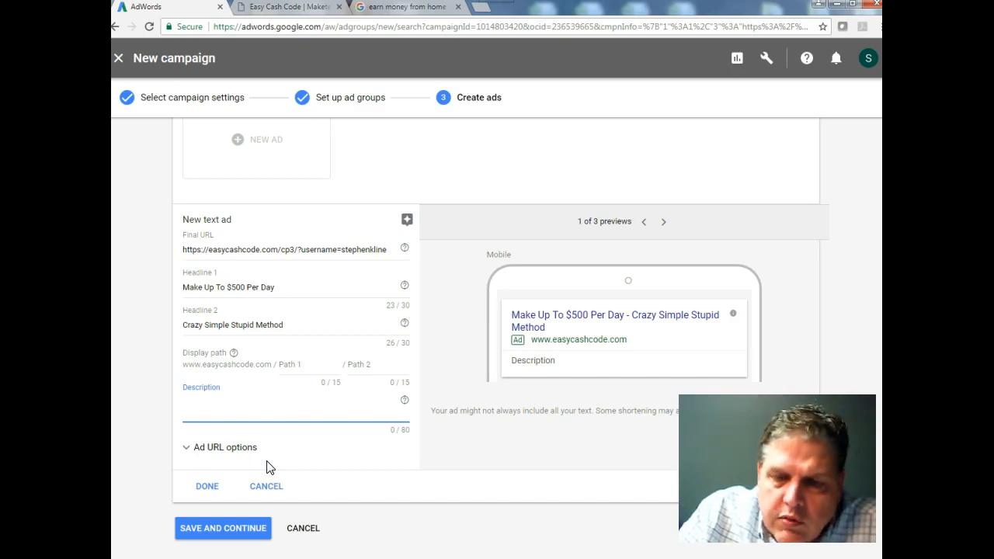
text(Sign Up)
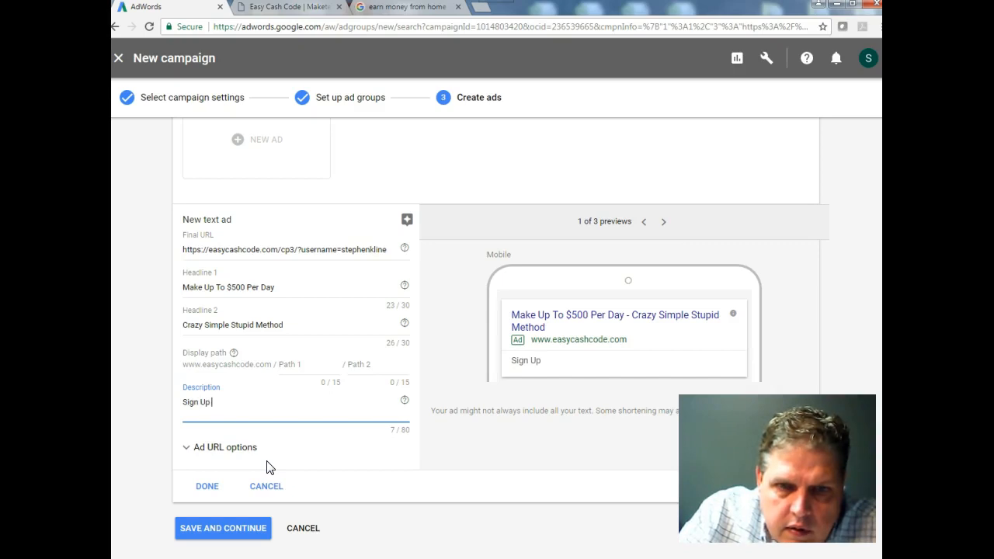
text( Today,)
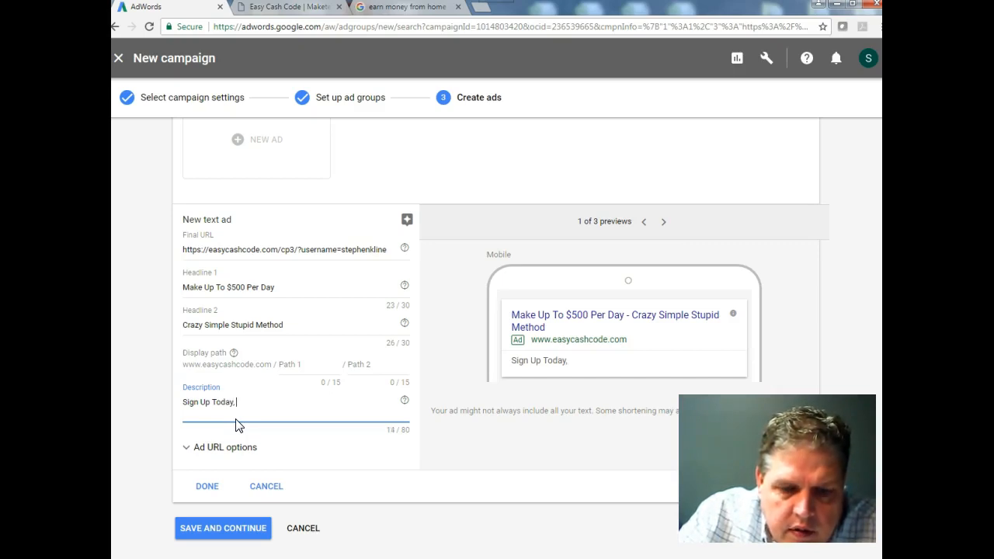
text(arn)
text( tod)
key(BackSpace)
key(BackSpace)
key(BackSpace)
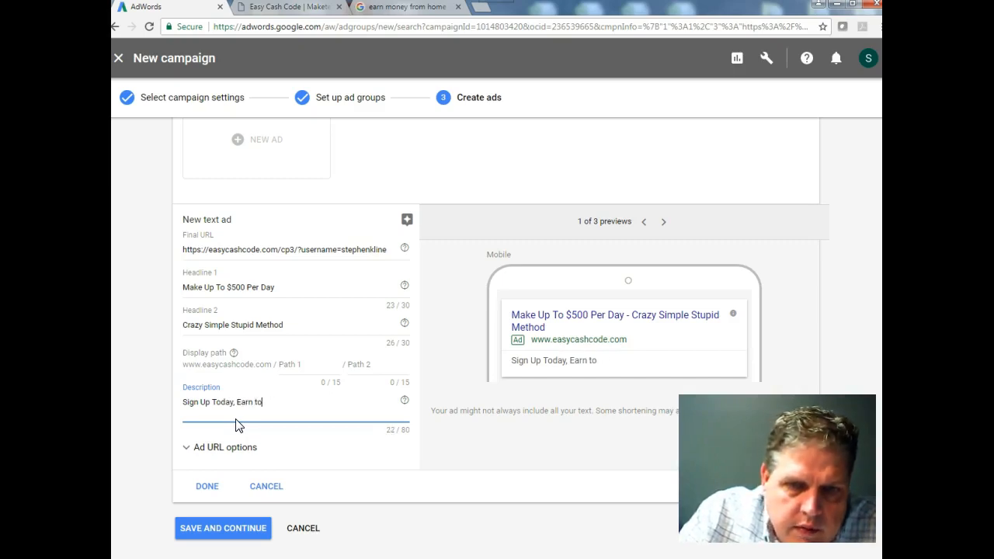
text(Today)
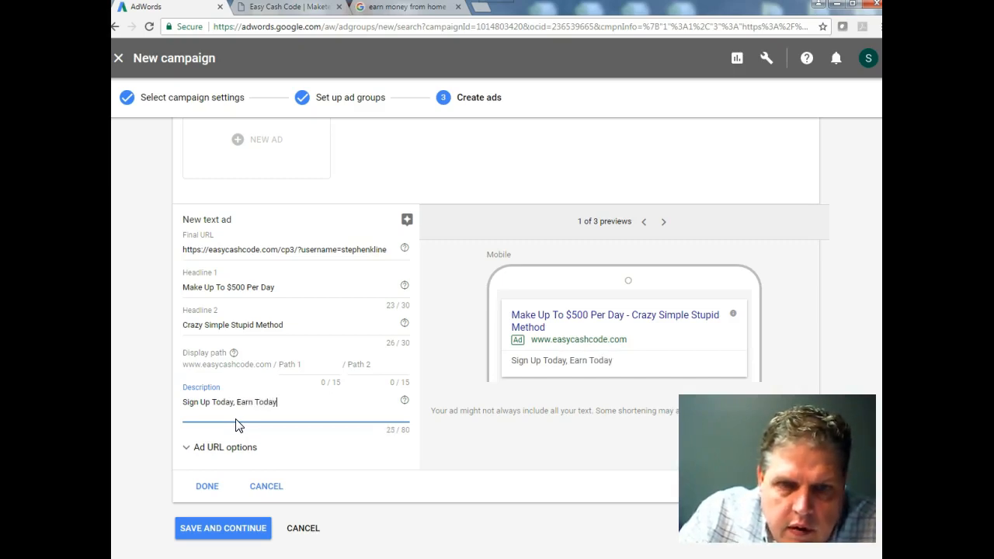
text( with)
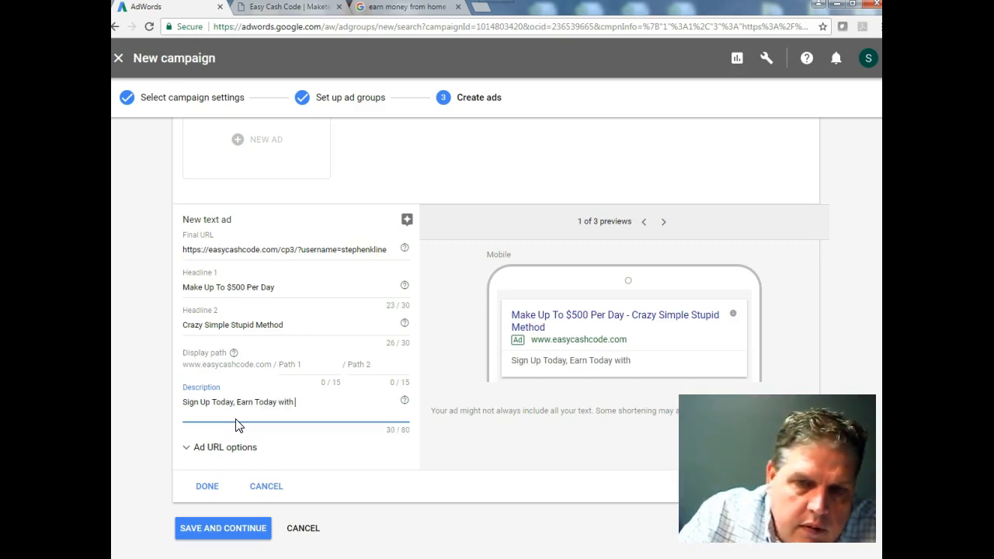
text( Our Simple St)
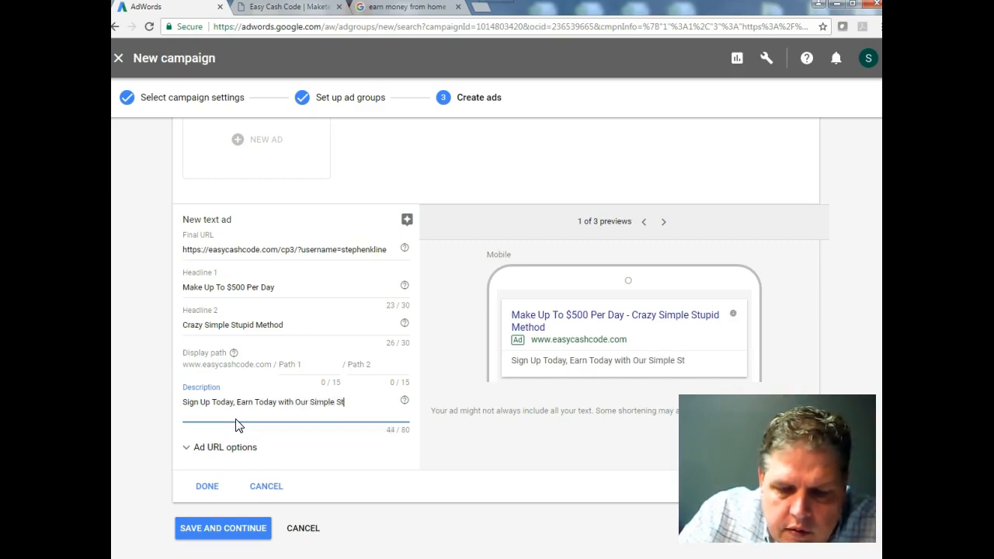
text(upid Method.)
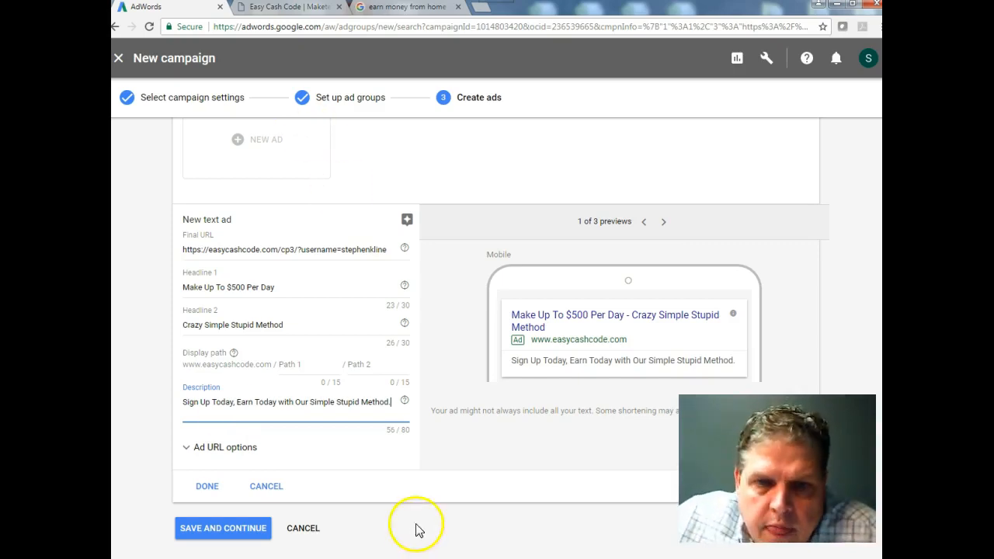
click(380, 474)
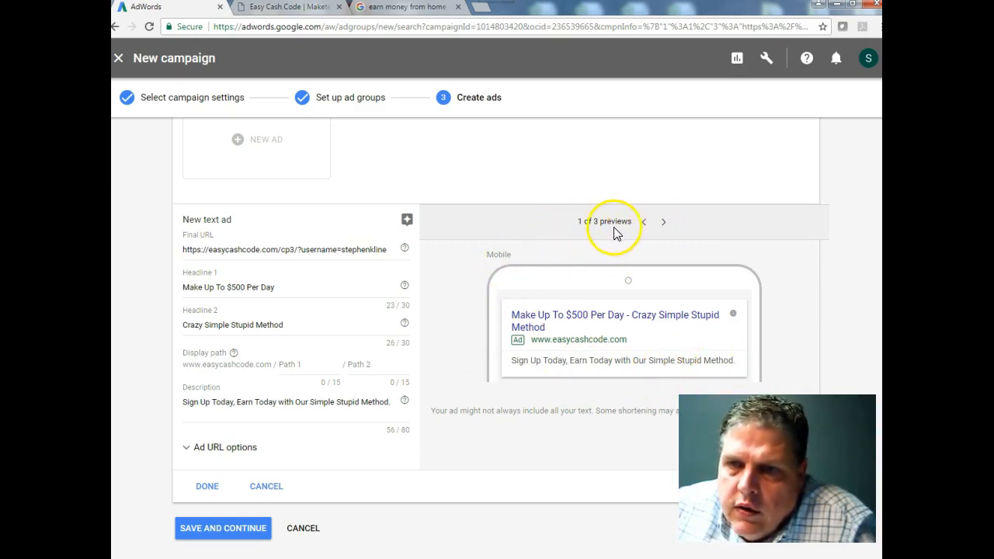
- Review the ad's desktop and display previews, and finish the ad and save the new campaign
click(664, 224)
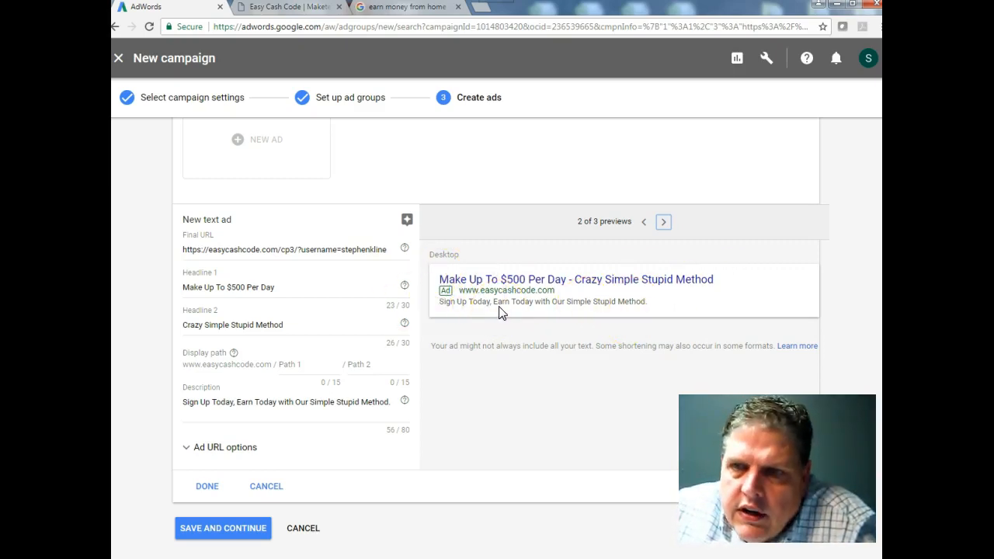
click(660, 223)
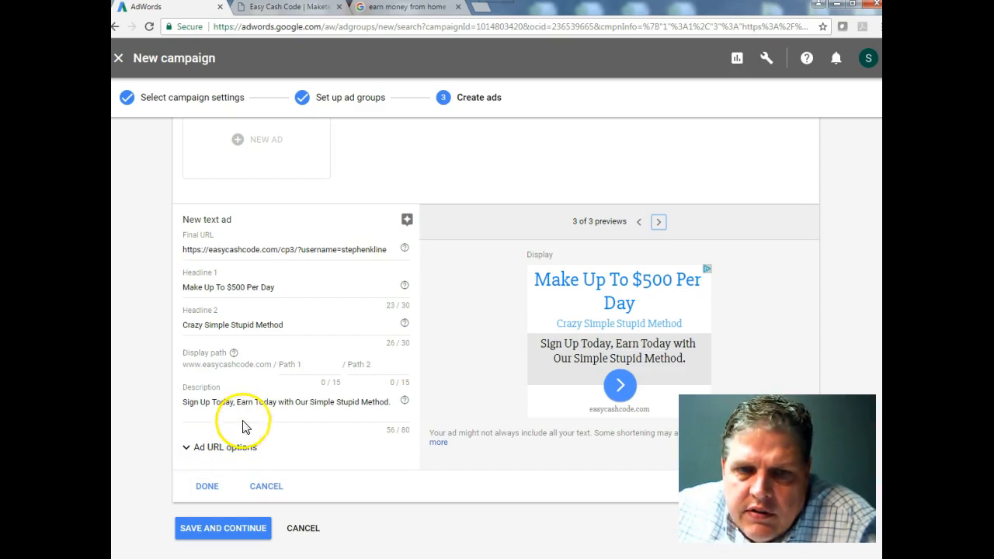
click(207, 489)
click(217, 530)
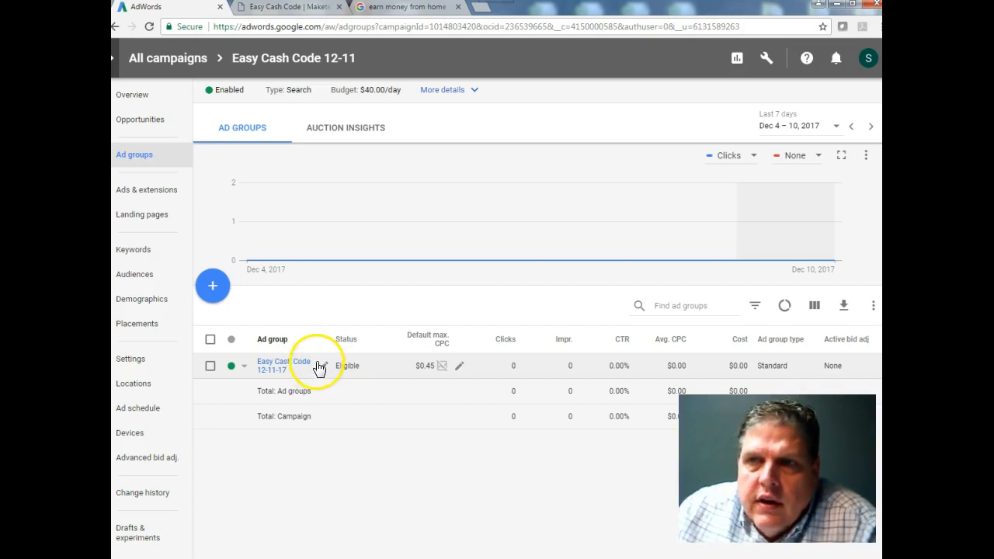
- Set the Easy Cash Code 12-11-17 ad group's status to Enable and open the ad group
click(243, 366)
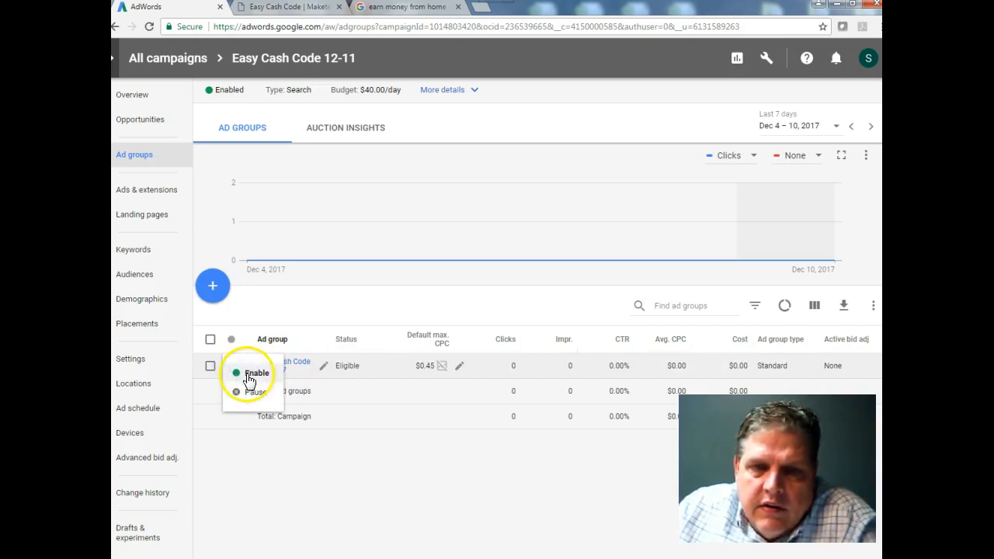
click(250, 376)
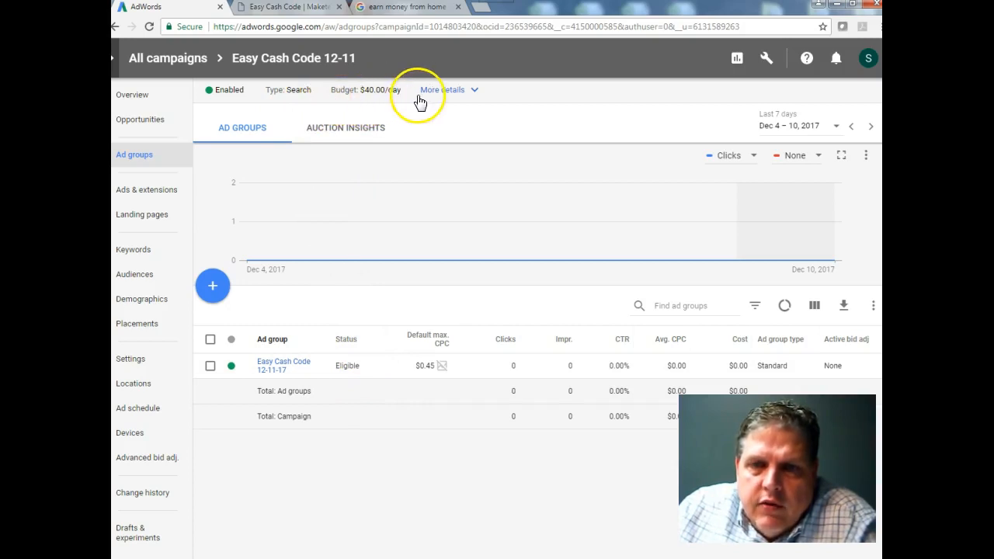
click(278, 366)
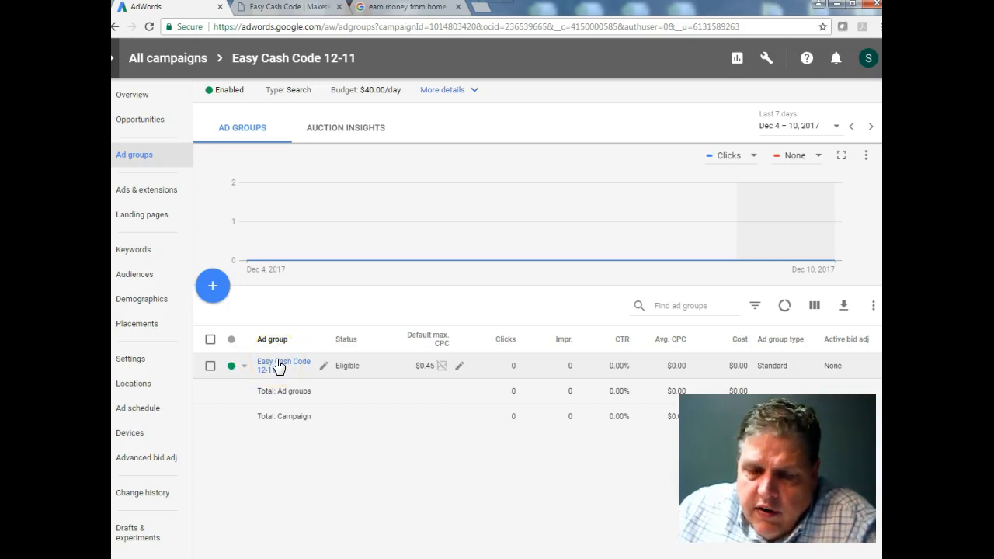